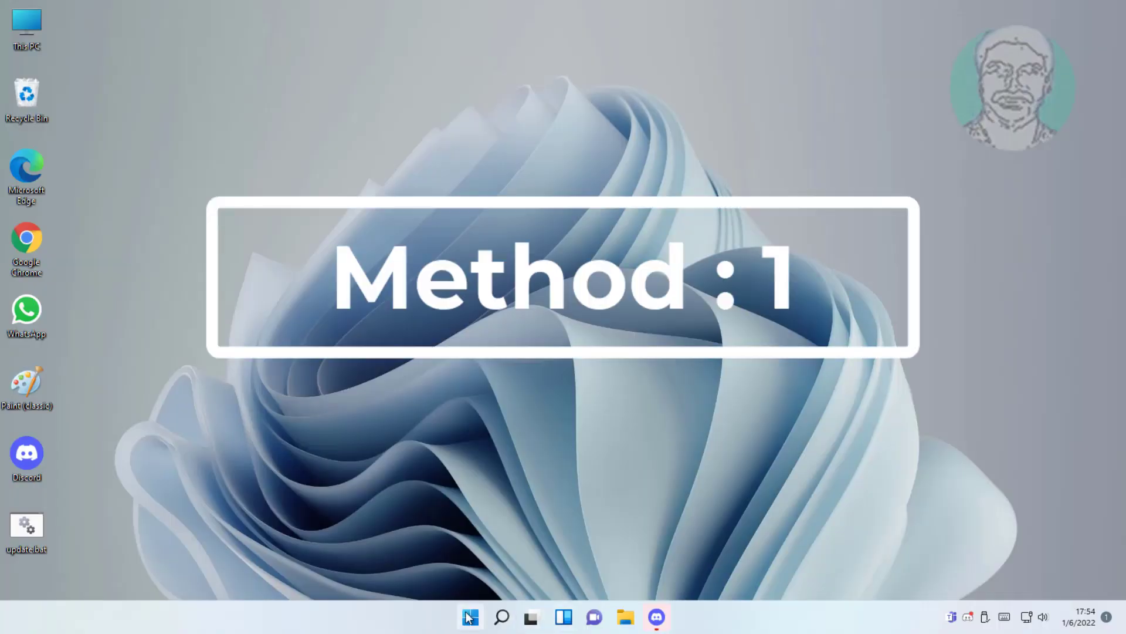
- Open Settings from Start and go to Troubleshoot > Other troubleshooters
{"action": "left_click", "coordinate": [470, 617]}
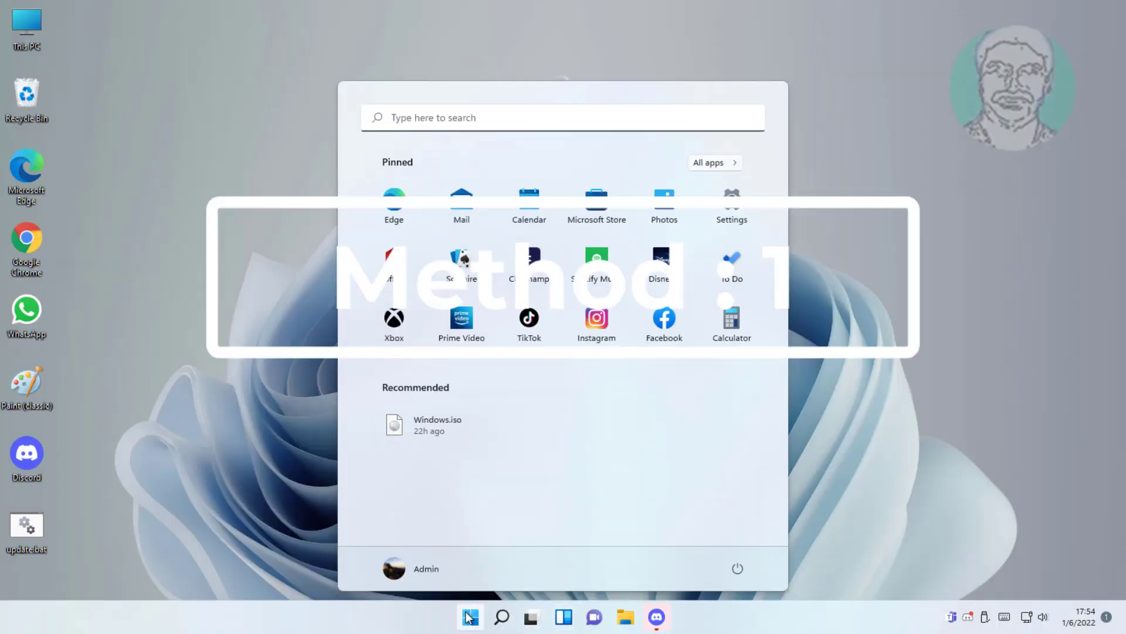
{"action": "left_click", "coordinate": [739, 212]}
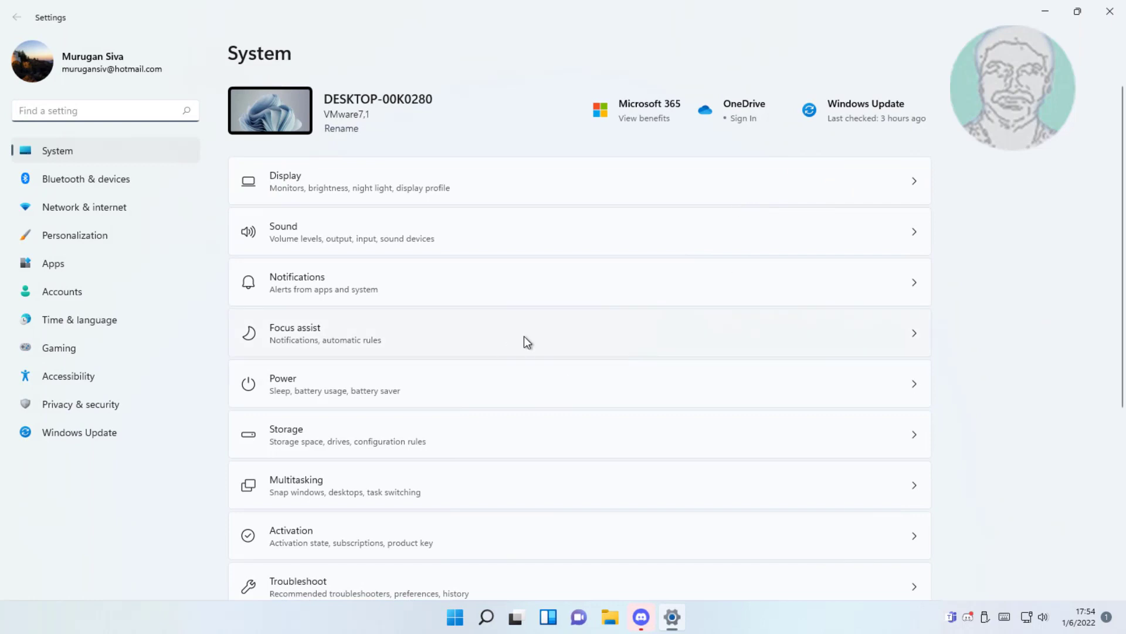
{"action": "scroll", "coordinate": [524, 342], "scroll_direction": "down", "scroll_amount": 3}
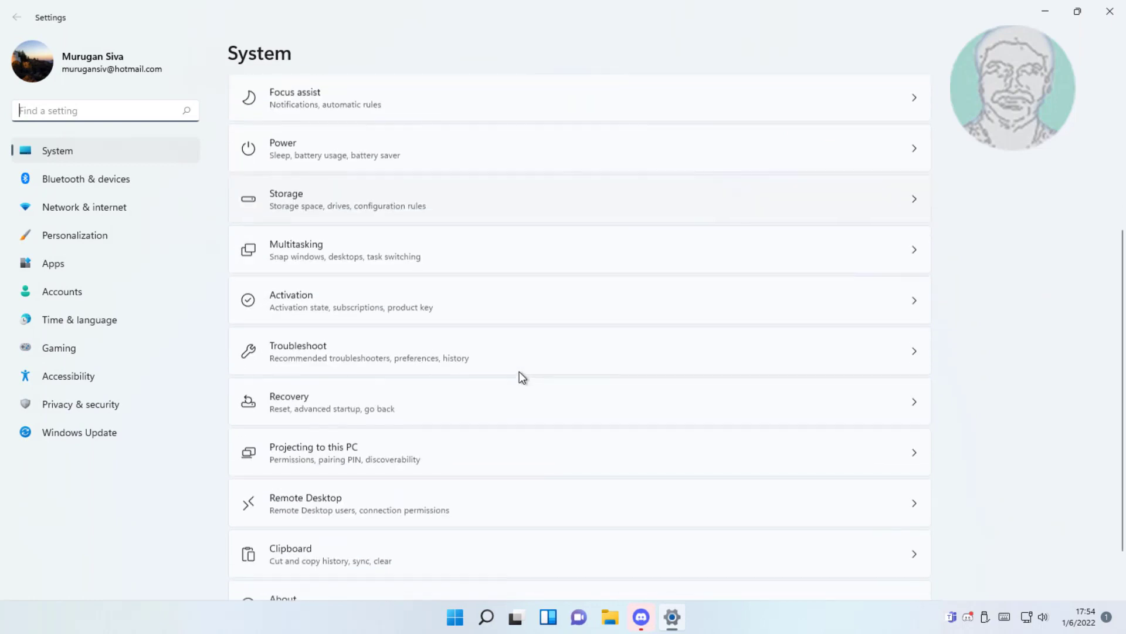
{"action": "left_click", "coordinate": [405, 348]}
{"action": "left_click", "coordinate": [377, 228]}
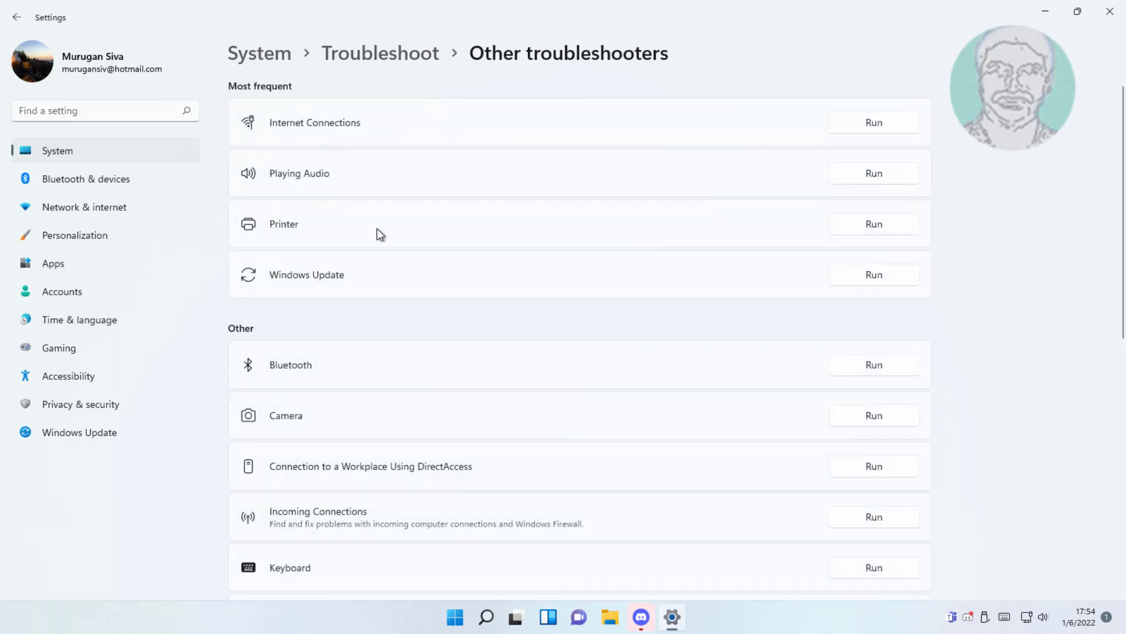
- Run the Playing Audio troubleshooter, disable all speaker enhancements through it, then close it
{"action": "left_click", "coordinate": [857, 172]}
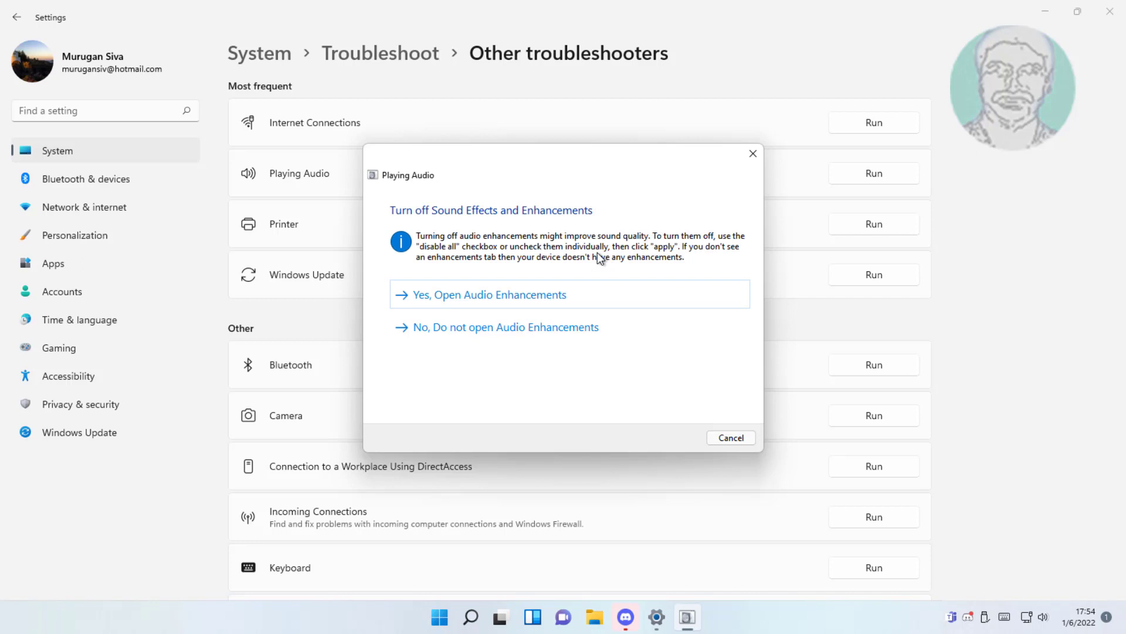
{"action": "left_click", "coordinate": [545, 299]}
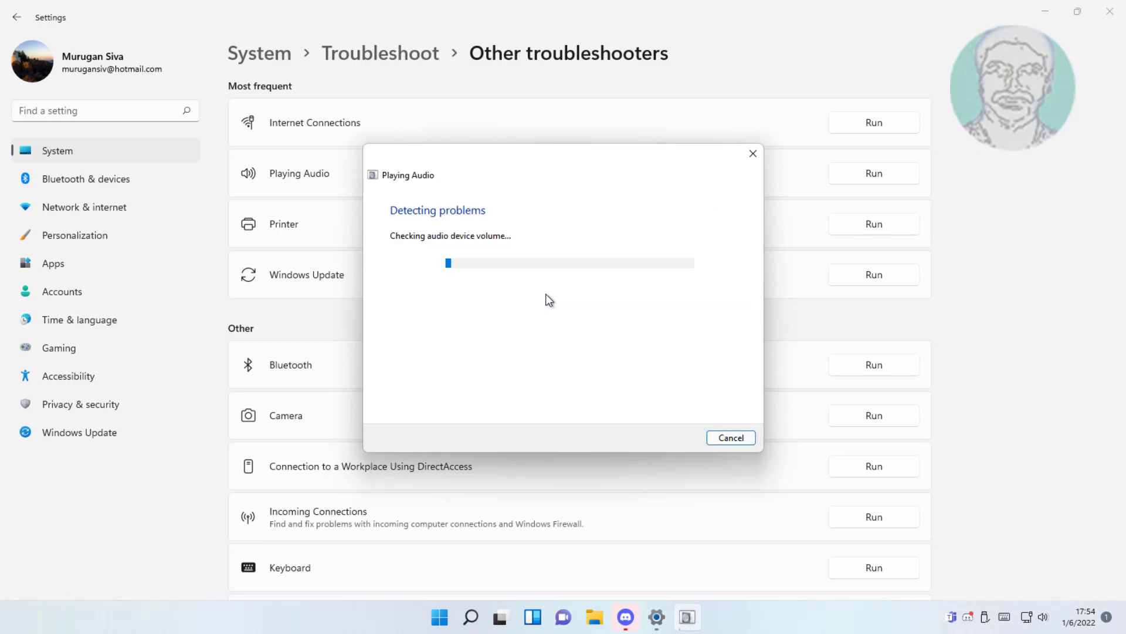
{"action": "left_click", "coordinate": [159, 188]}
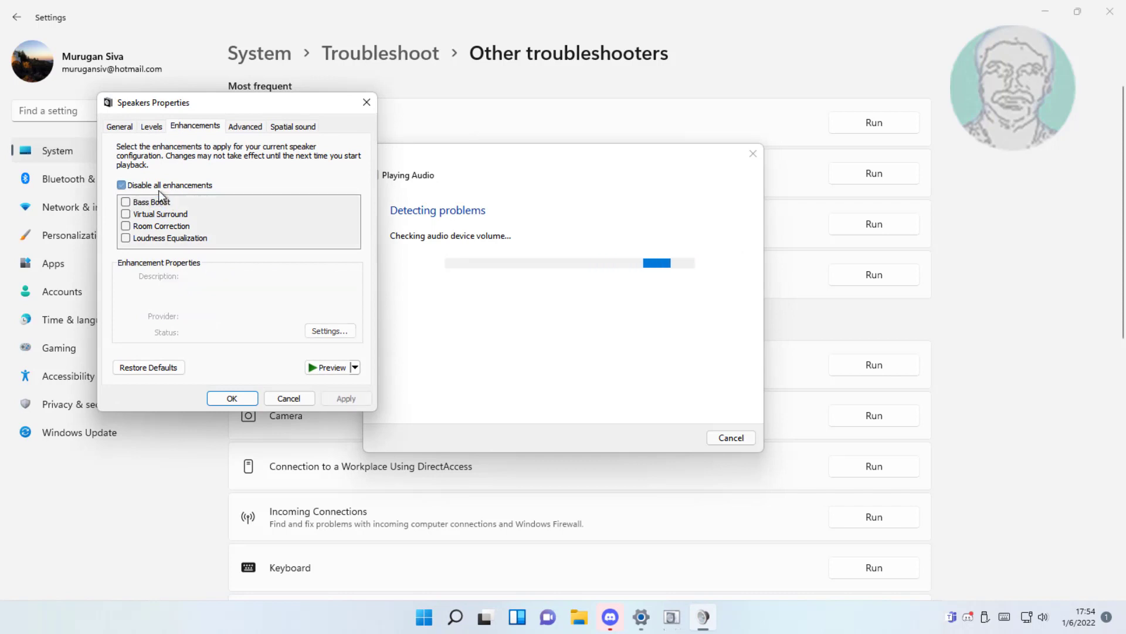
{"action": "left_click", "coordinate": [232, 399]}
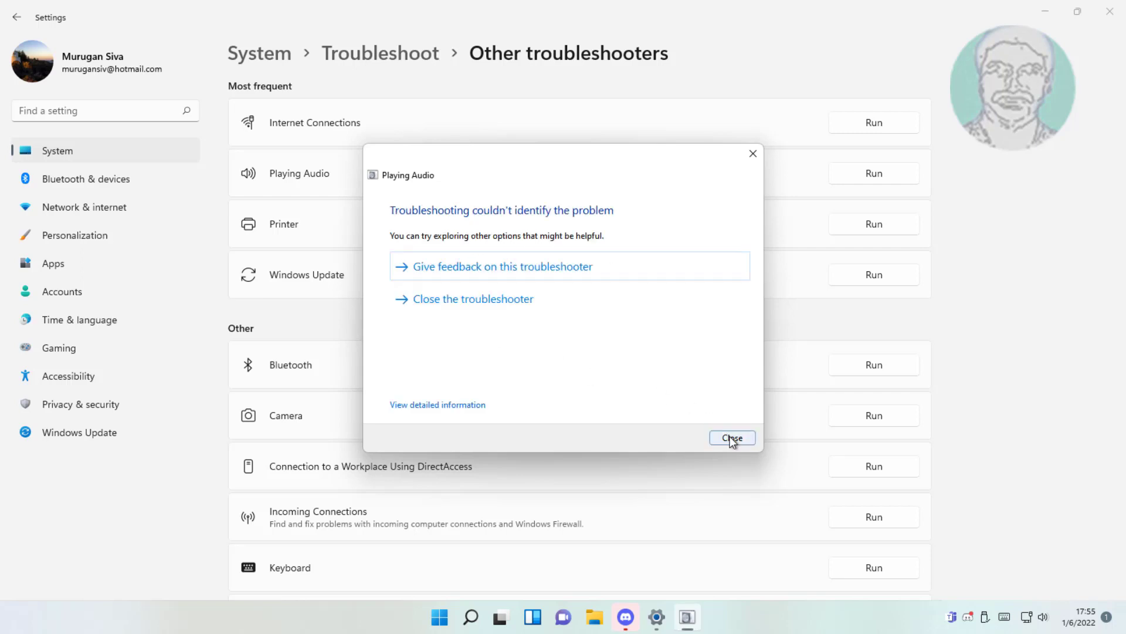
{"action": "left_click", "coordinate": [731, 439]}
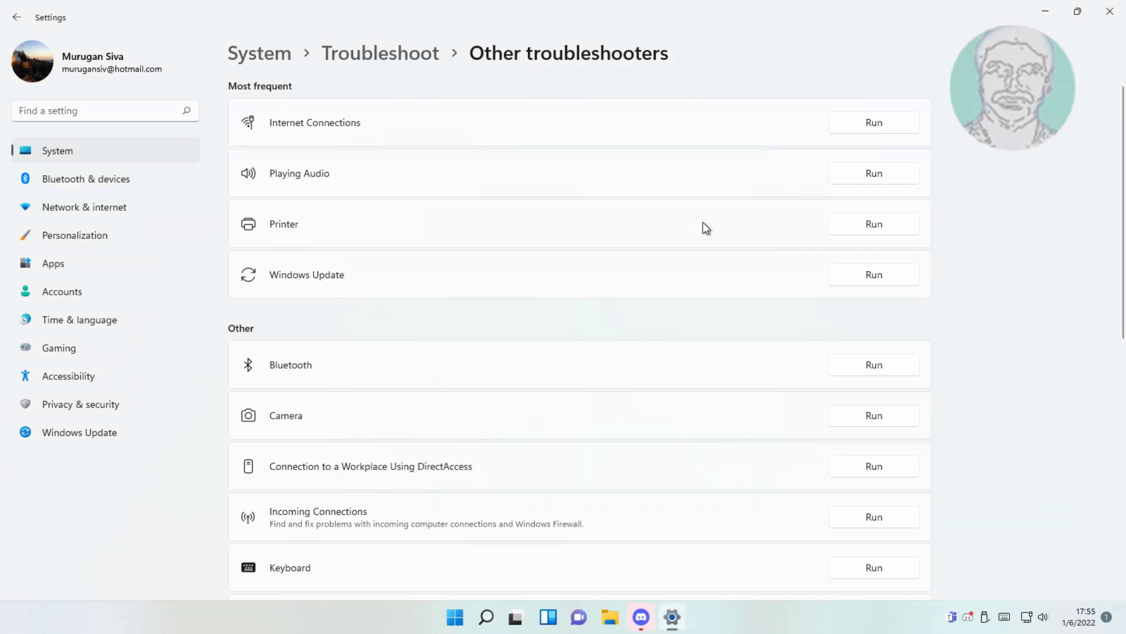
- Close Settings and start a Windows search for 'control panel'
{"action": "left_click", "coordinate": [1110, 11]}
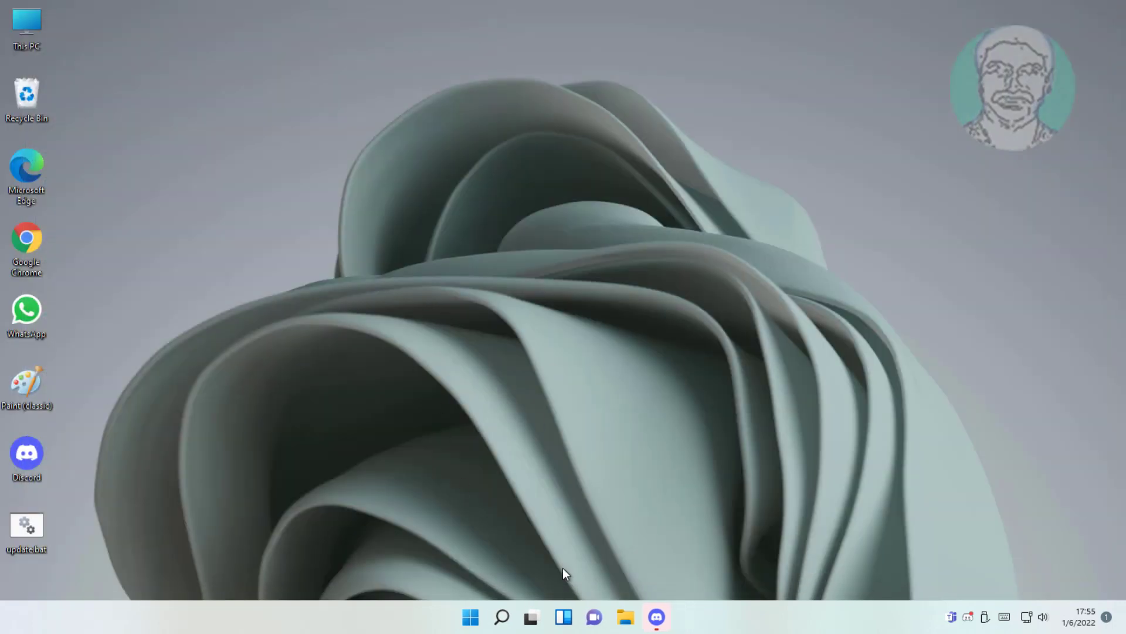
{"action": "left_click", "coordinate": [504, 617]}
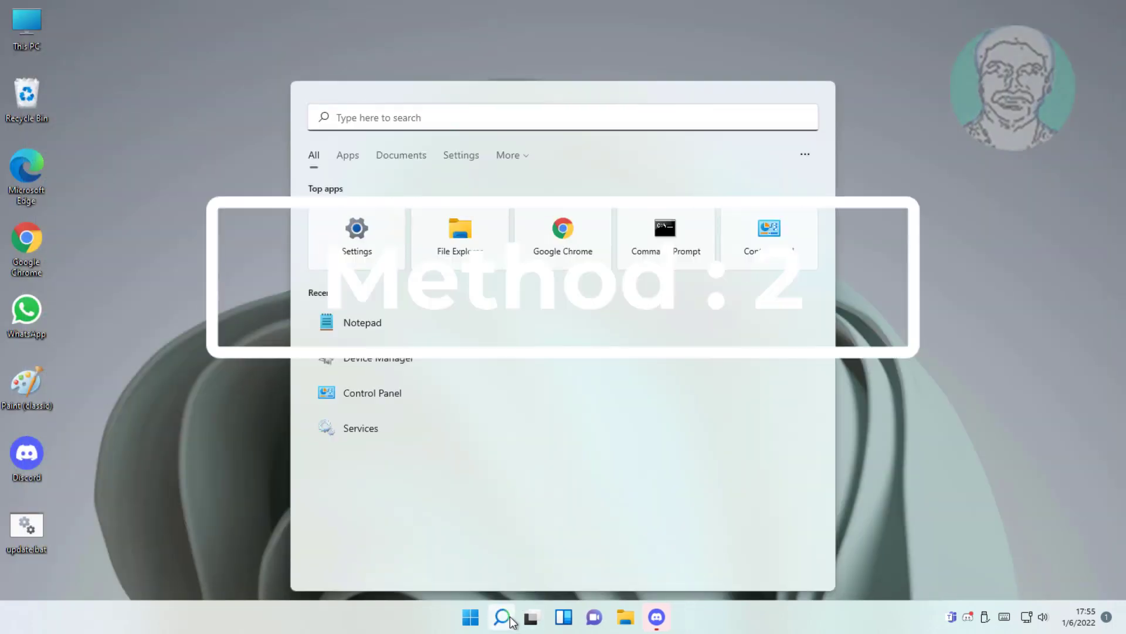
{"action": "type", "text": "c"}
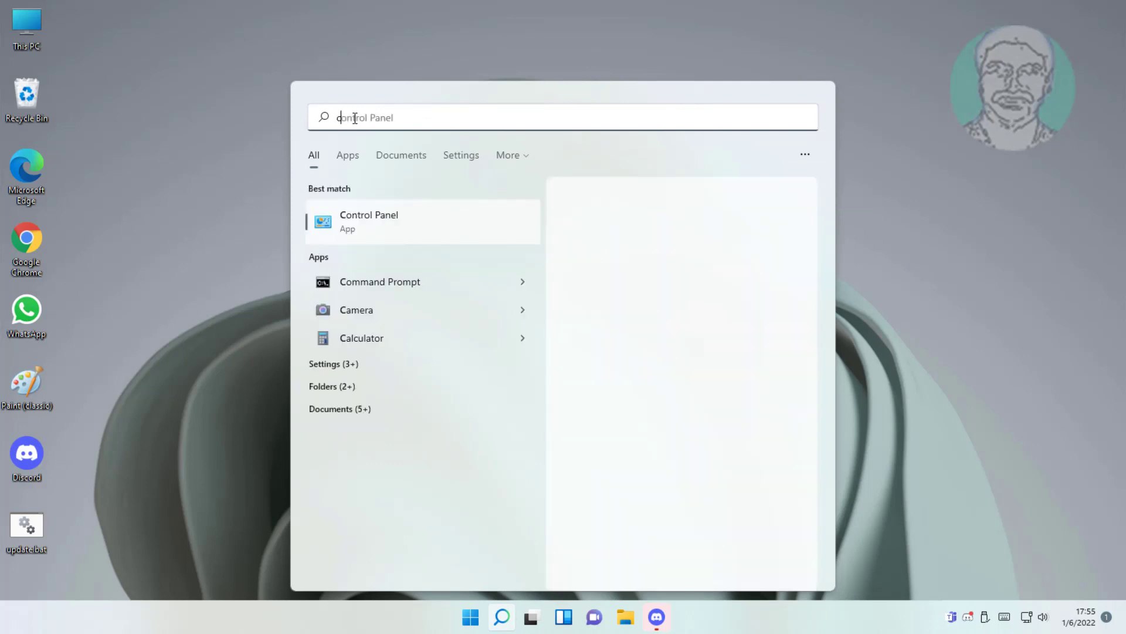
{"action": "type", "text": "ontrol"}
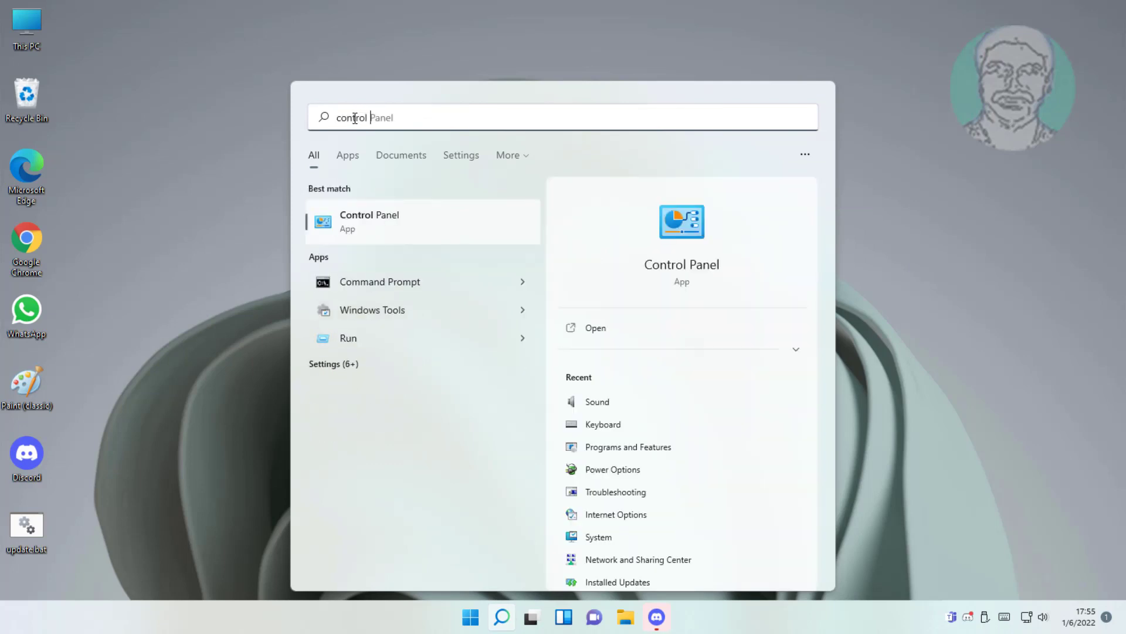
{"action": "type", "text": " panel"}
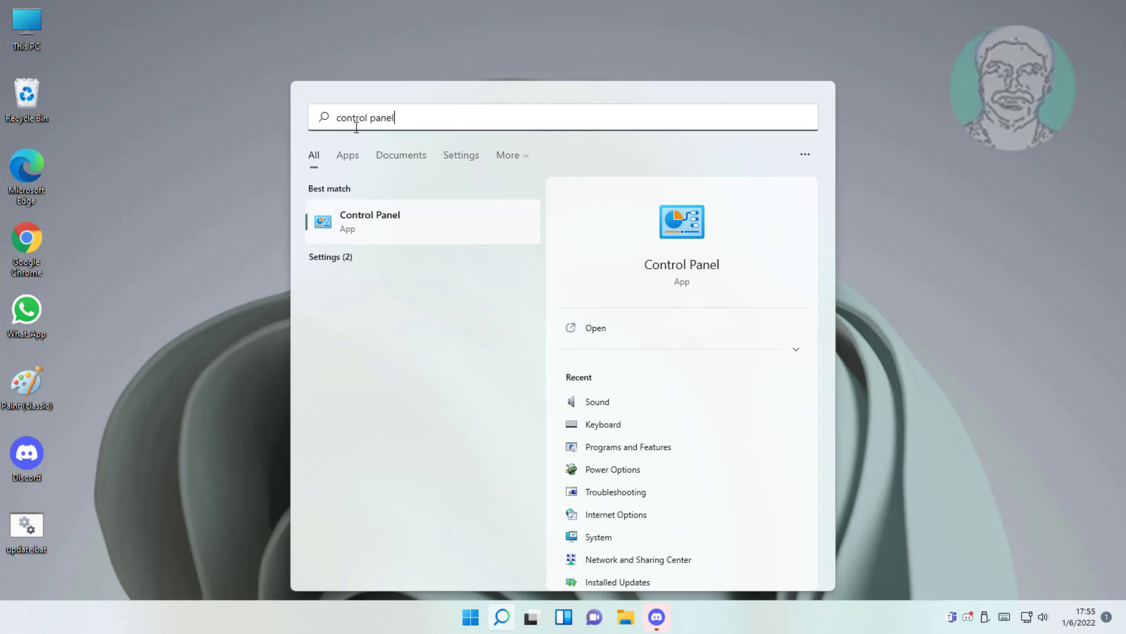
- Open Control Panel's Sound dialog and select the Speakers playback device
{"action": "left_click", "coordinate": [376, 214]}
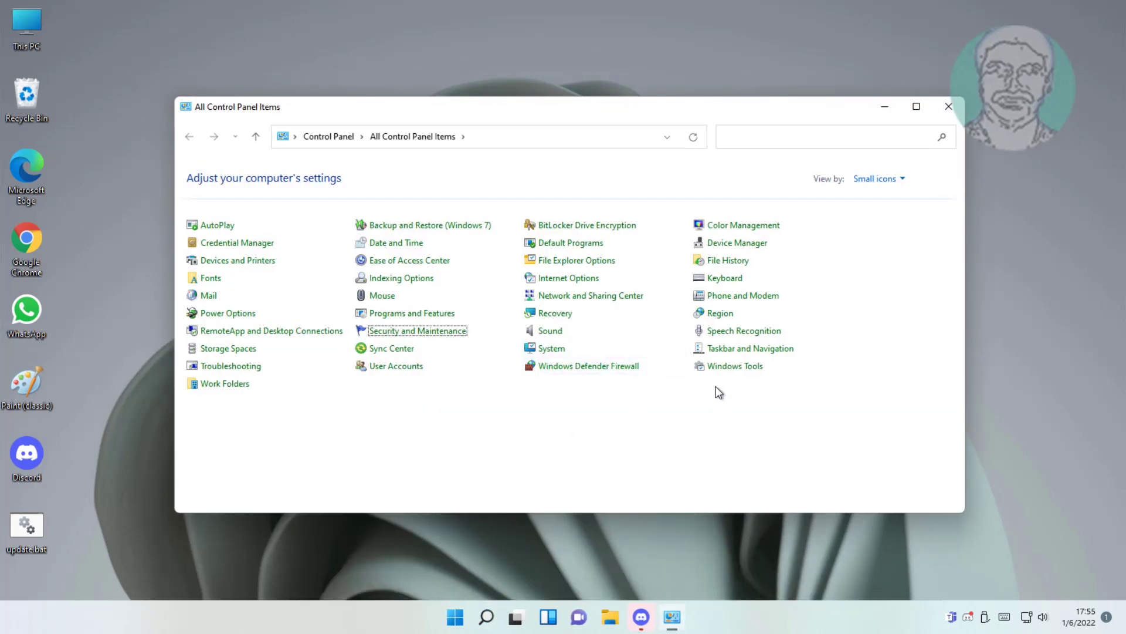
{"action": "left_click", "coordinate": [561, 335]}
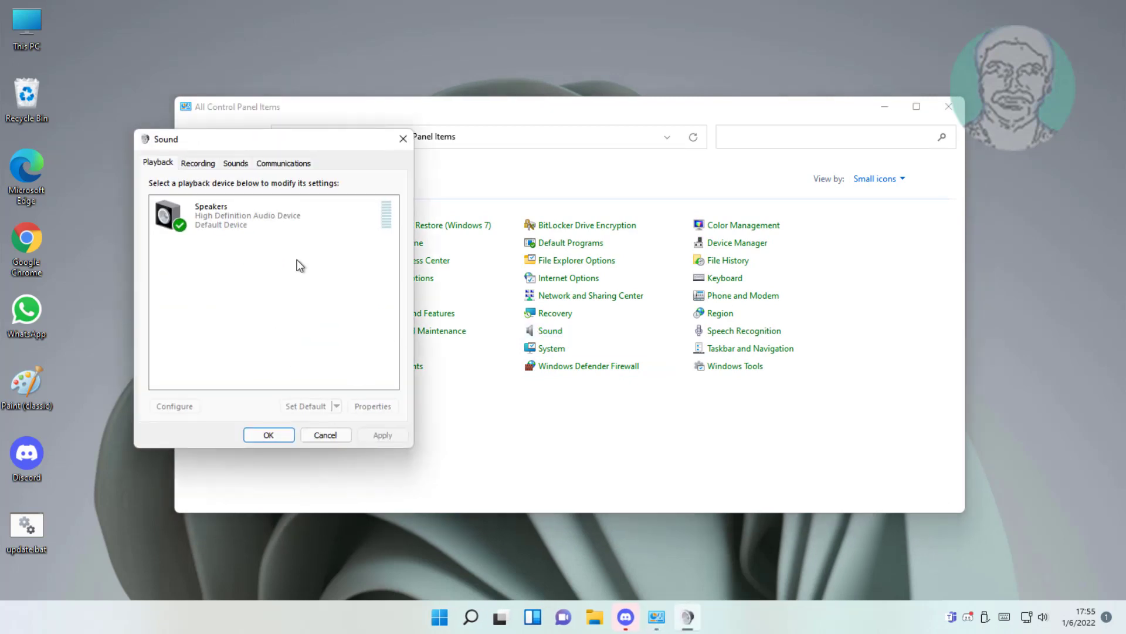
{"action": "right_click", "coordinate": [302, 248]}
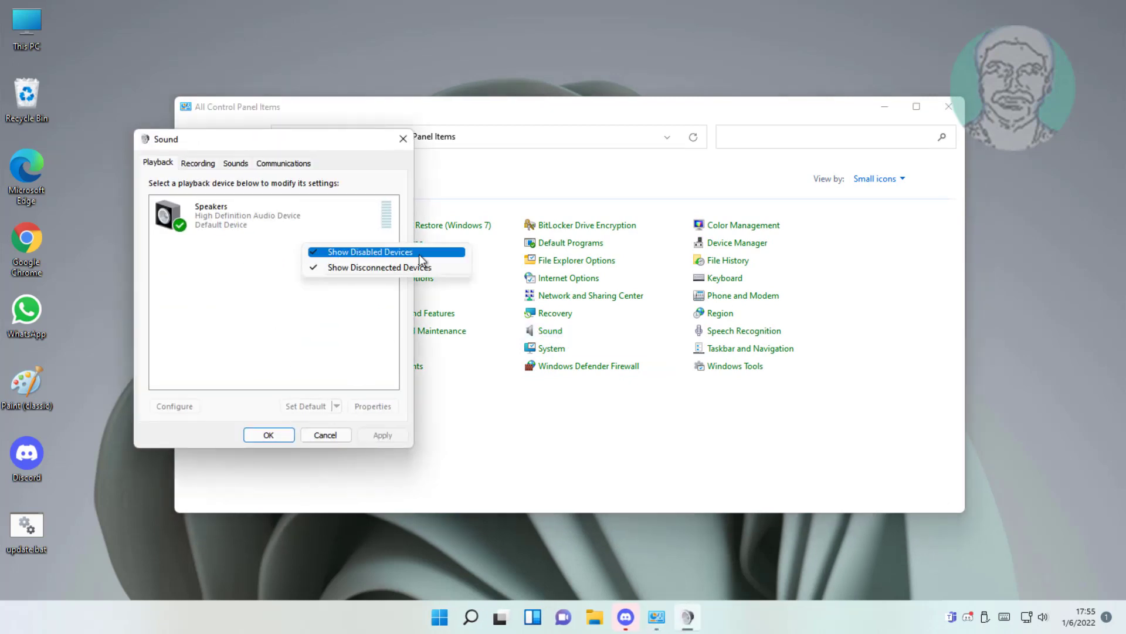
{"action": "left_click", "coordinate": [398, 267]}
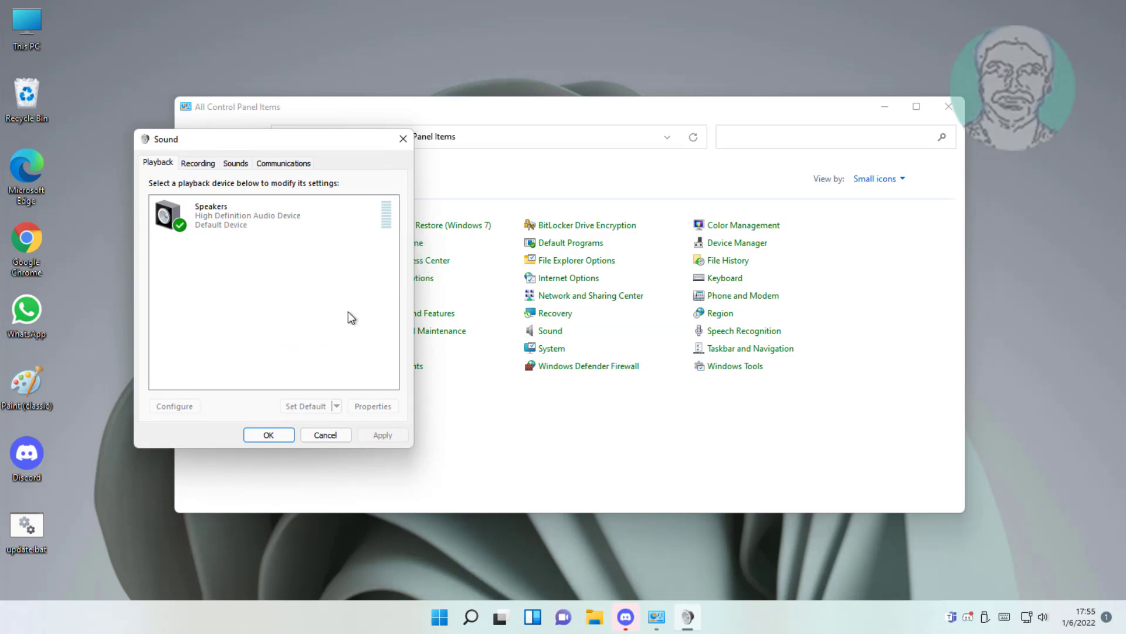
{"action": "left_click", "coordinate": [252, 211]}
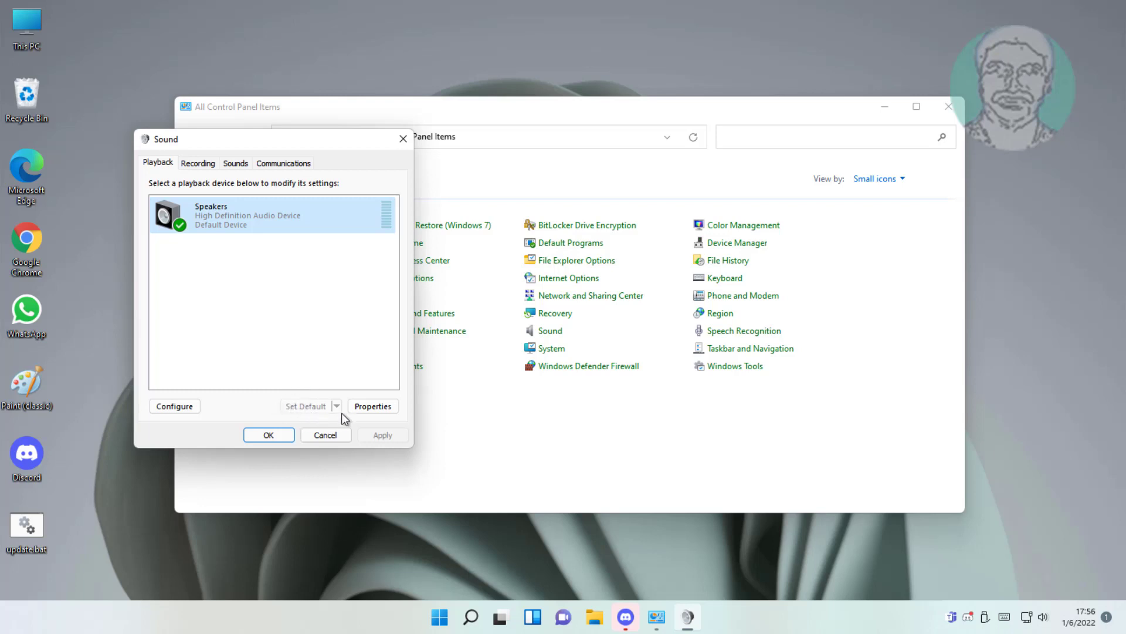
- In Speakers properties, keep Device usage set to enabled
{"action": "left_click", "coordinate": [375, 412]}
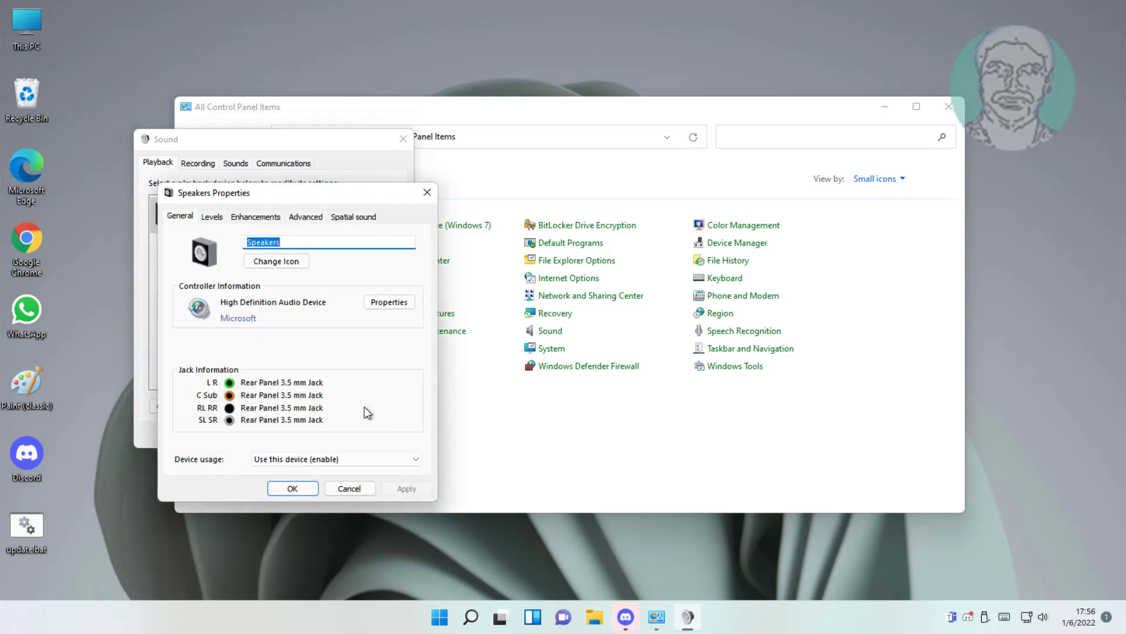
{"action": "left_click", "coordinate": [335, 459]}
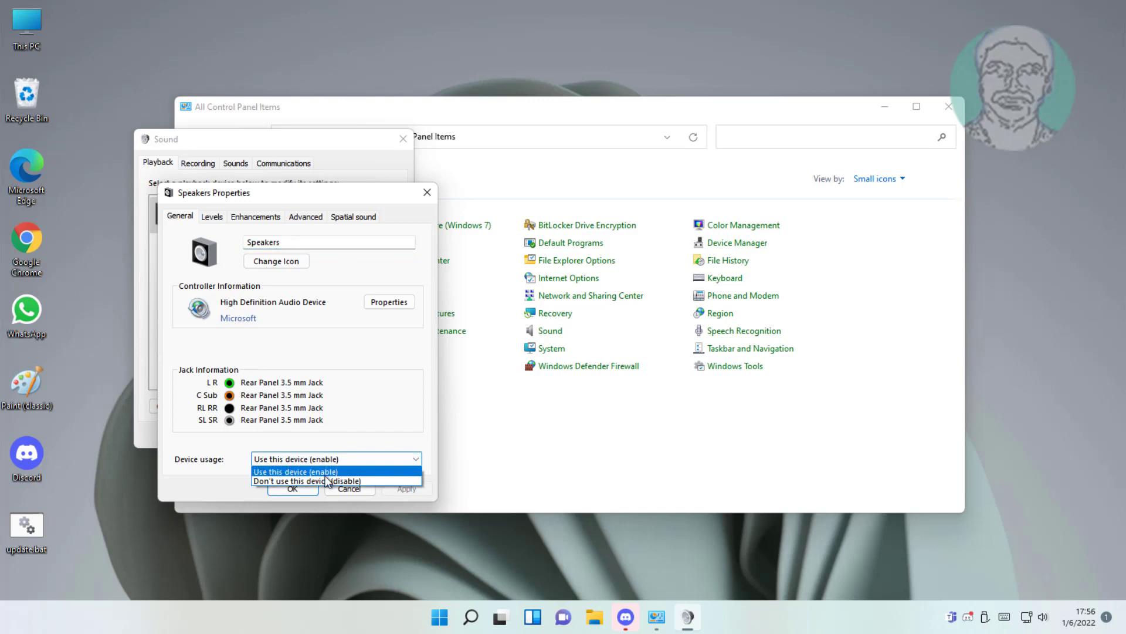
{"action": "left_click", "coordinate": [308, 473]}
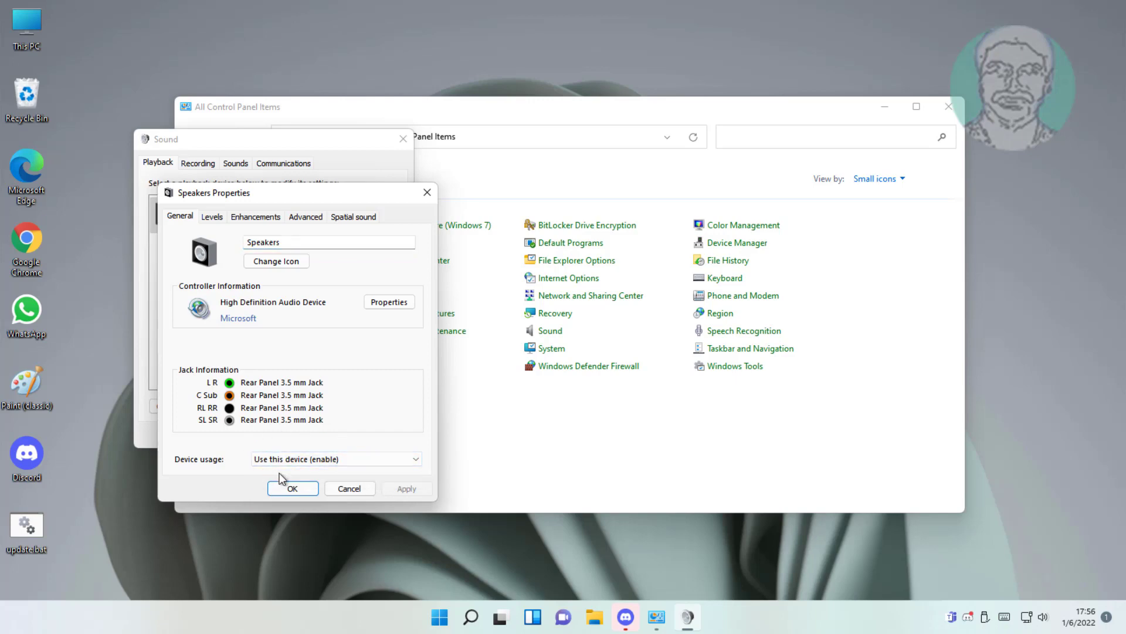
- Apply 'Disable all enhancements' to the Speakers and close the properties and Sound dialogs
{"action": "left_click", "coordinate": [266, 219]}
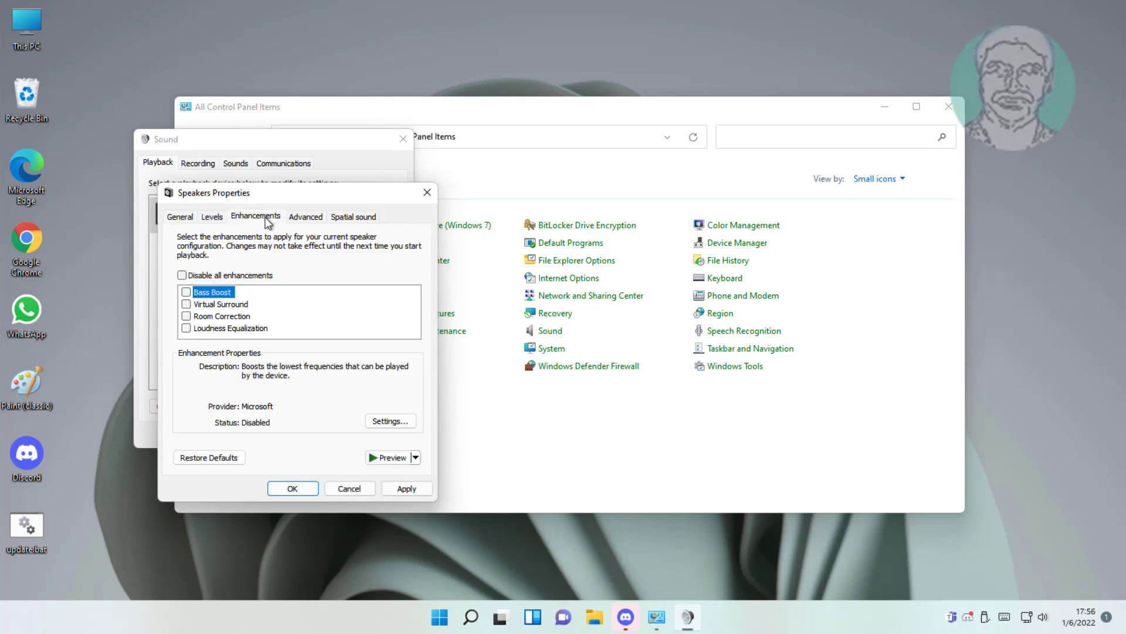
{"action": "left_click", "coordinate": [217, 276]}
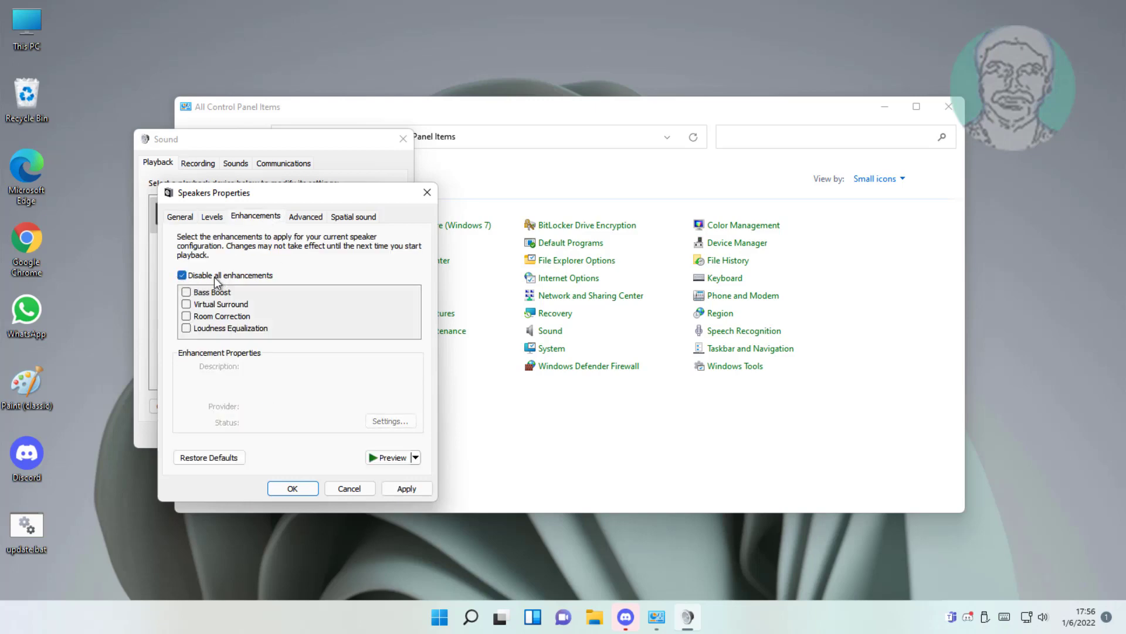
{"action": "left_click", "coordinate": [407, 489]}
{"action": "left_click", "coordinate": [295, 494]}
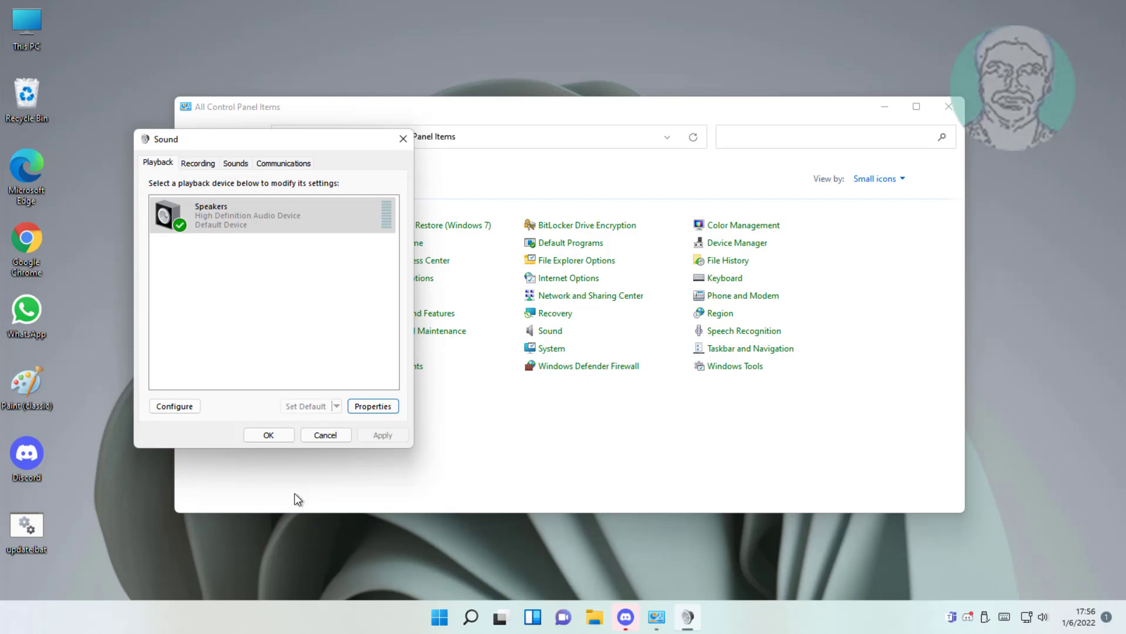
{"action": "left_click", "coordinate": [268, 435]}
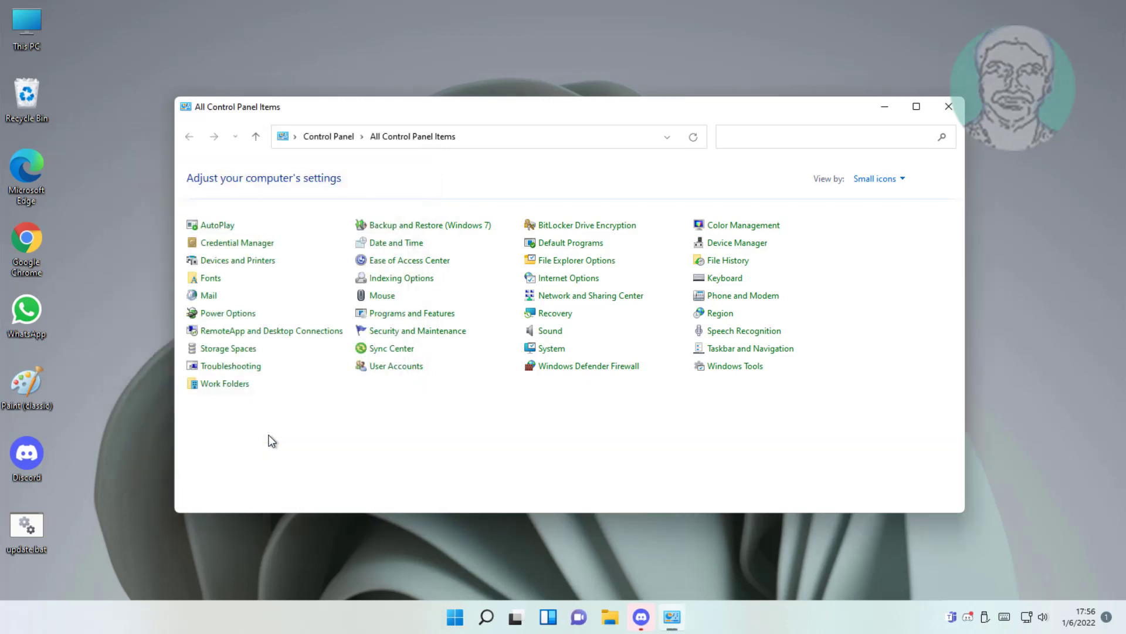
- Close Control Panel and launch Device Manager from a 'device manager' search
{"action": "left_click", "coordinate": [949, 106]}
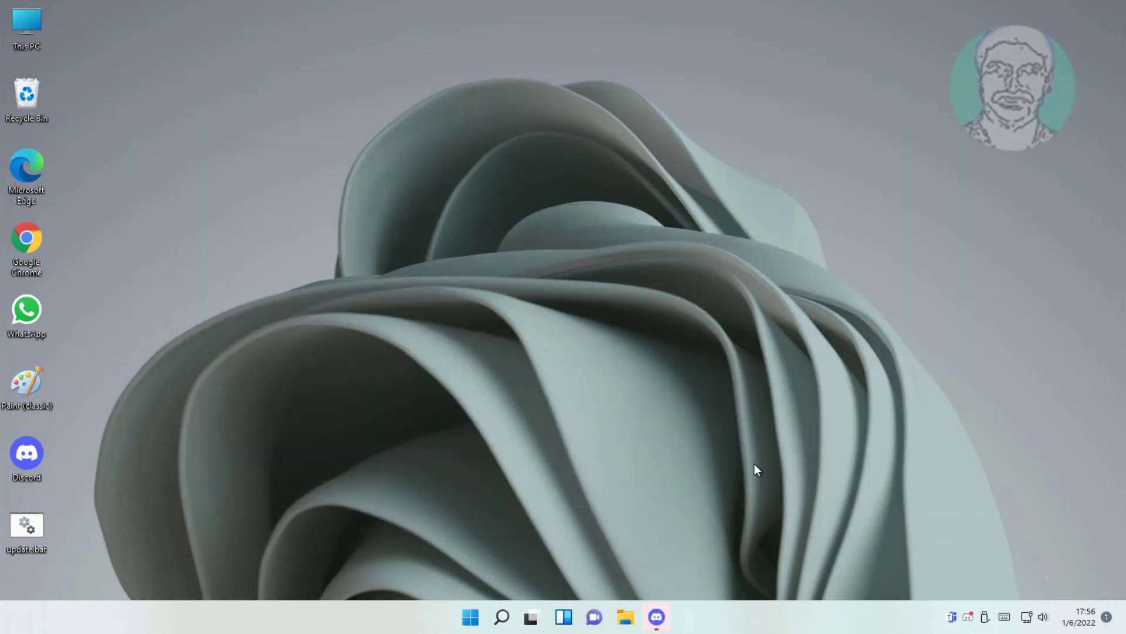
{"action": "left_click", "coordinate": [506, 619]}
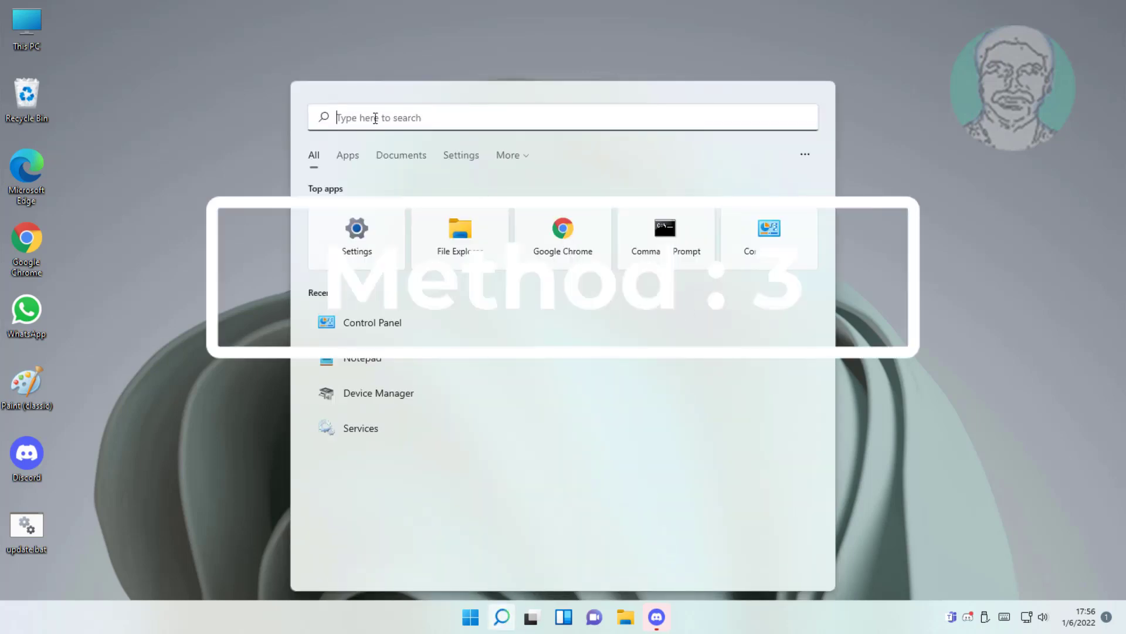
{"action": "type", "text": "device"}
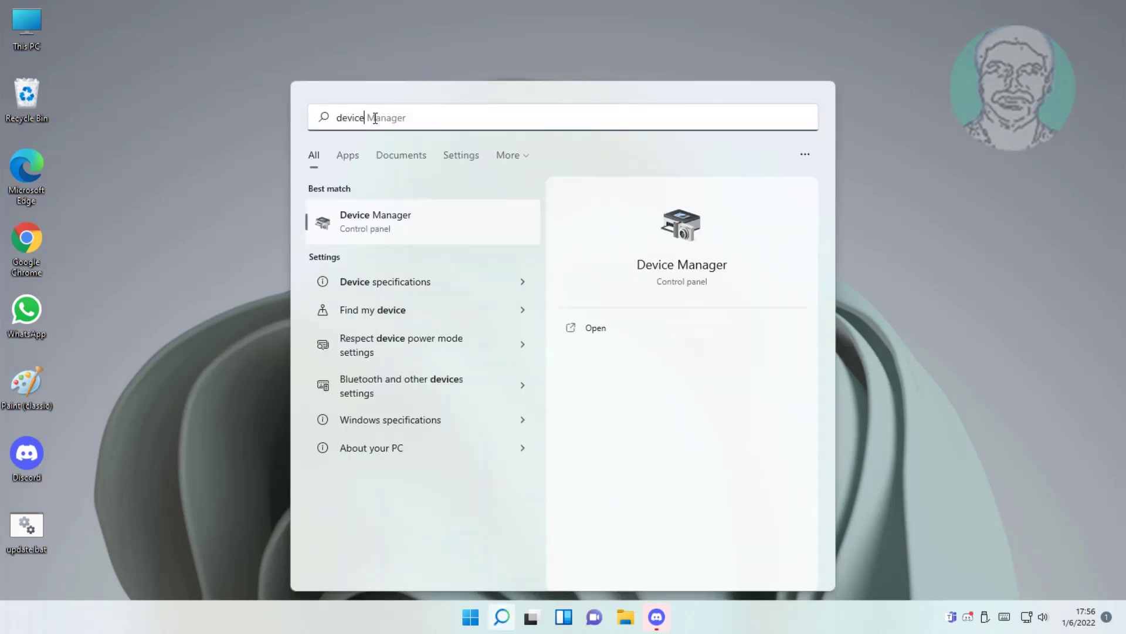
{"action": "type", "text": " manager"}
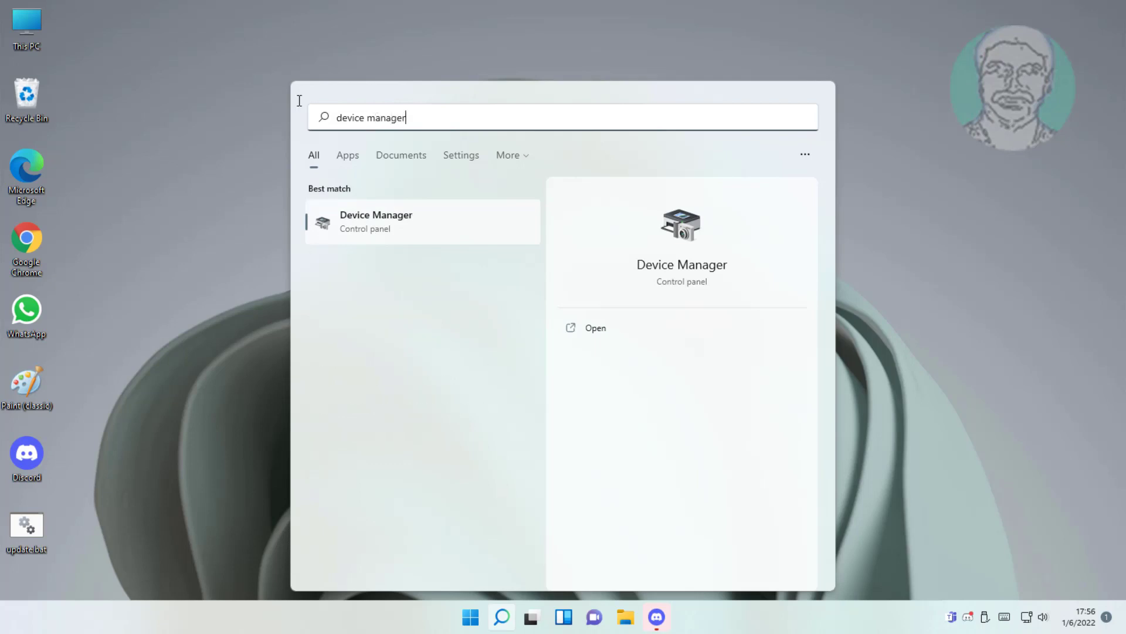
{"action": "left_click", "coordinate": [411, 223]}
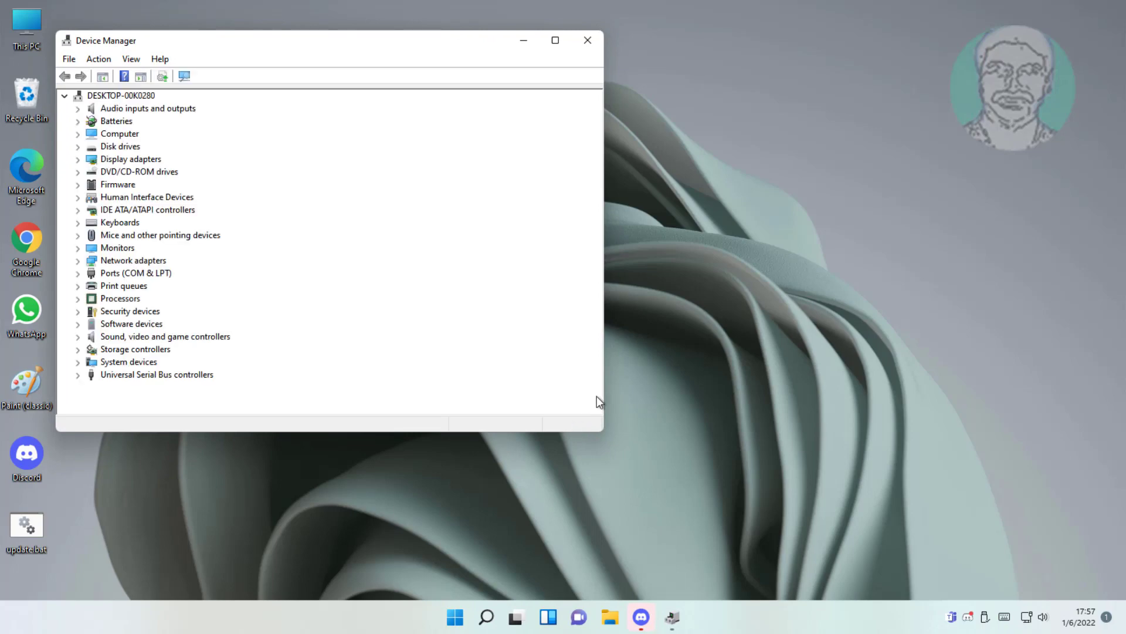
- Expand Sound, video and game controllers and open the High Definition Audio Device's context menu
{"action": "left_click", "coordinate": [162, 341]}
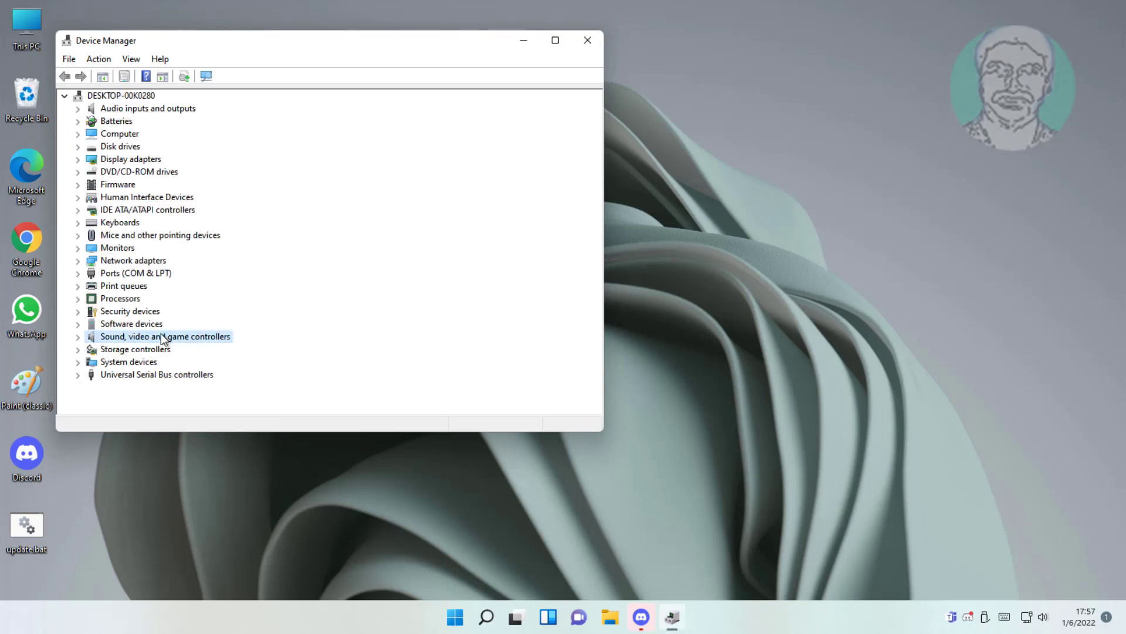
{"action": "left_click", "coordinate": [79, 336]}
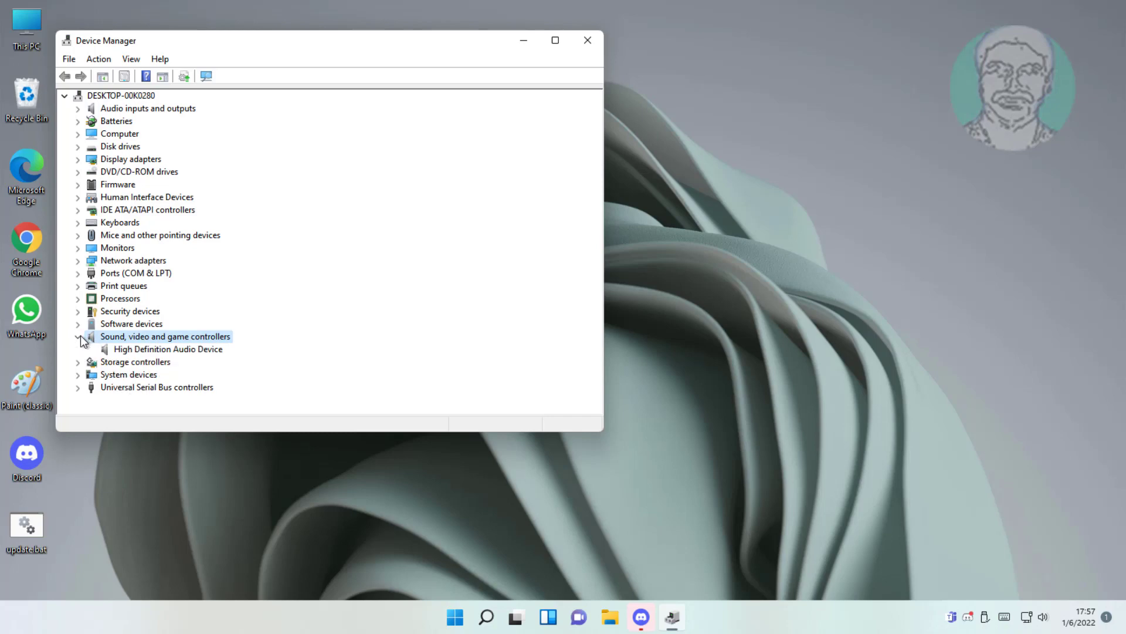
{"action": "left_click", "coordinate": [161, 350]}
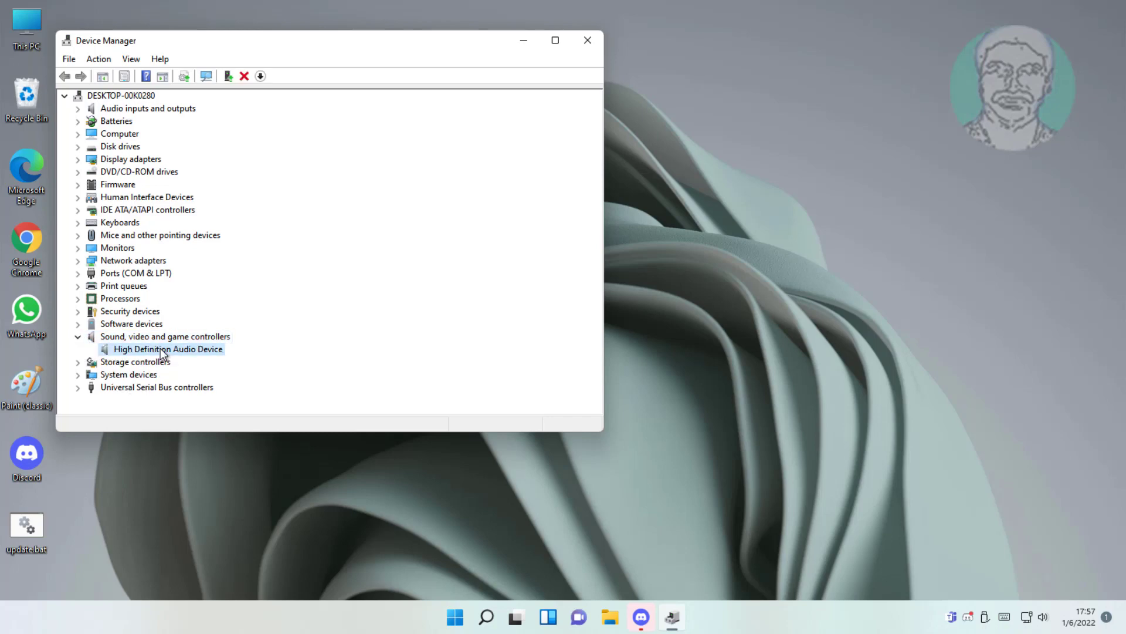
{"action": "right_click", "coordinate": [204, 350]}
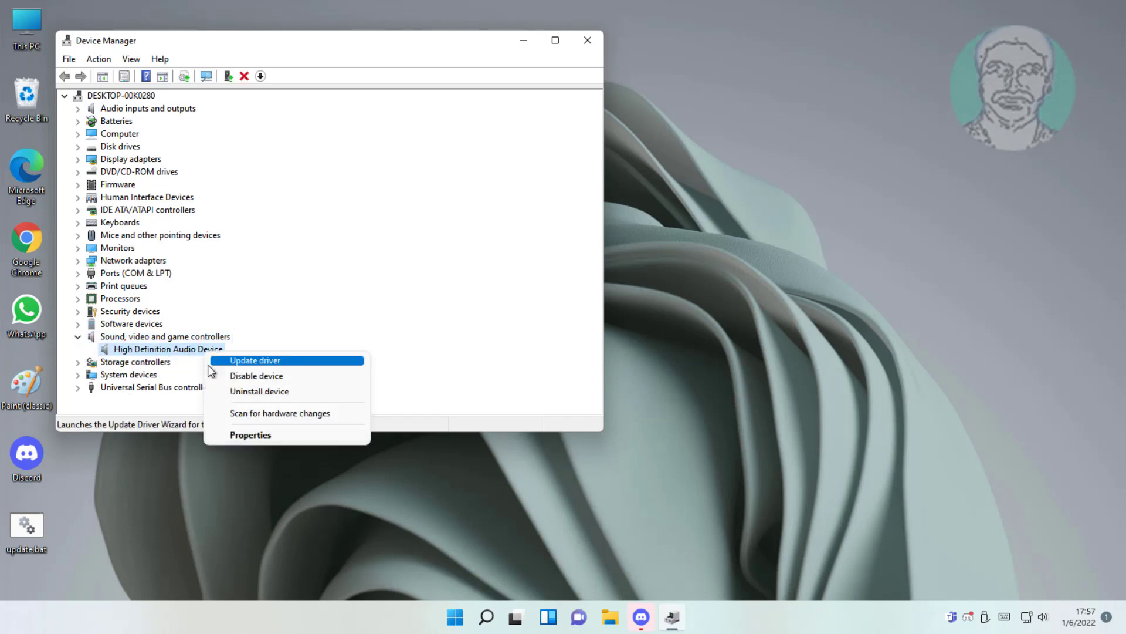
- Reinstall the High Definition Audio Device driver, picking it from this computer's compatible drivers list
{"action": "left_click", "coordinate": [256, 362]}
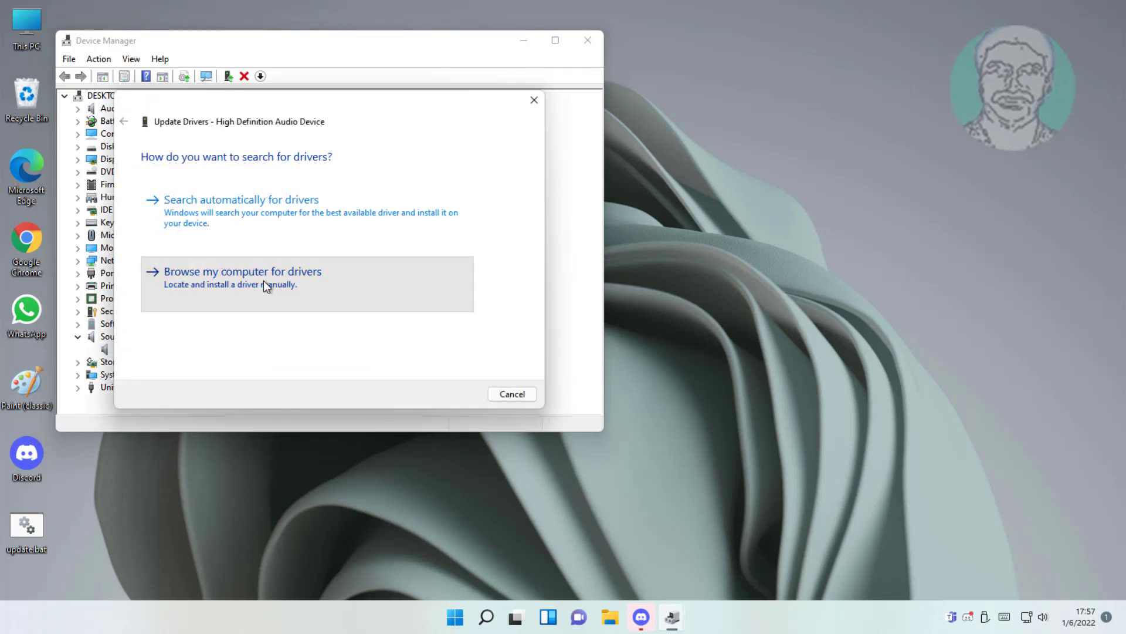
{"action": "left_click", "coordinate": [262, 281]}
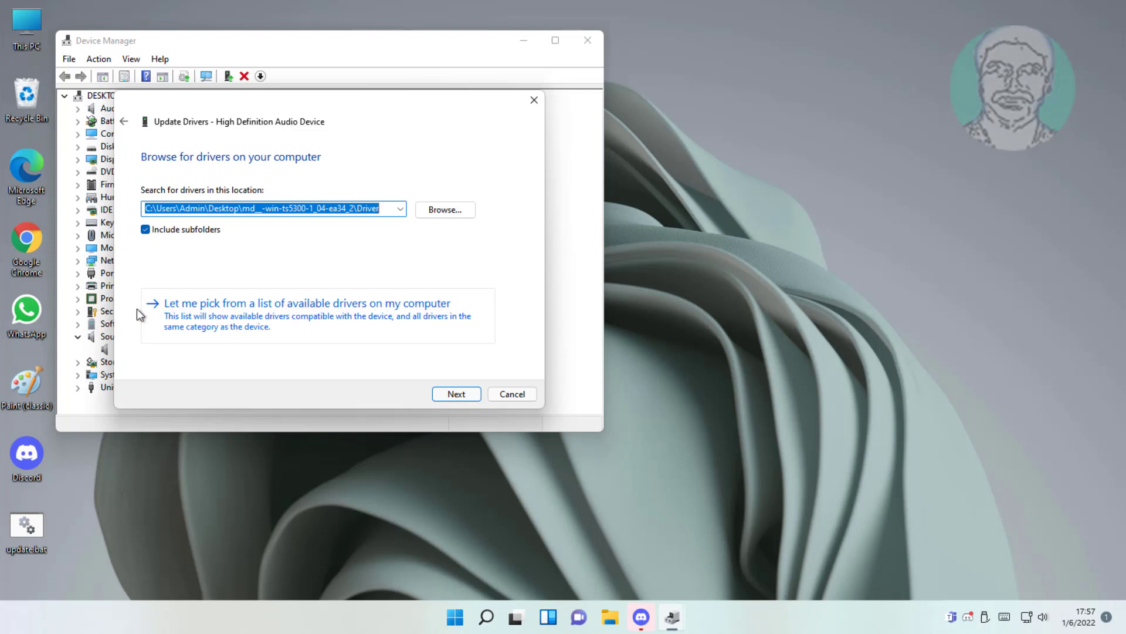
{"action": "left_click", "coordinate": [225, 308]}
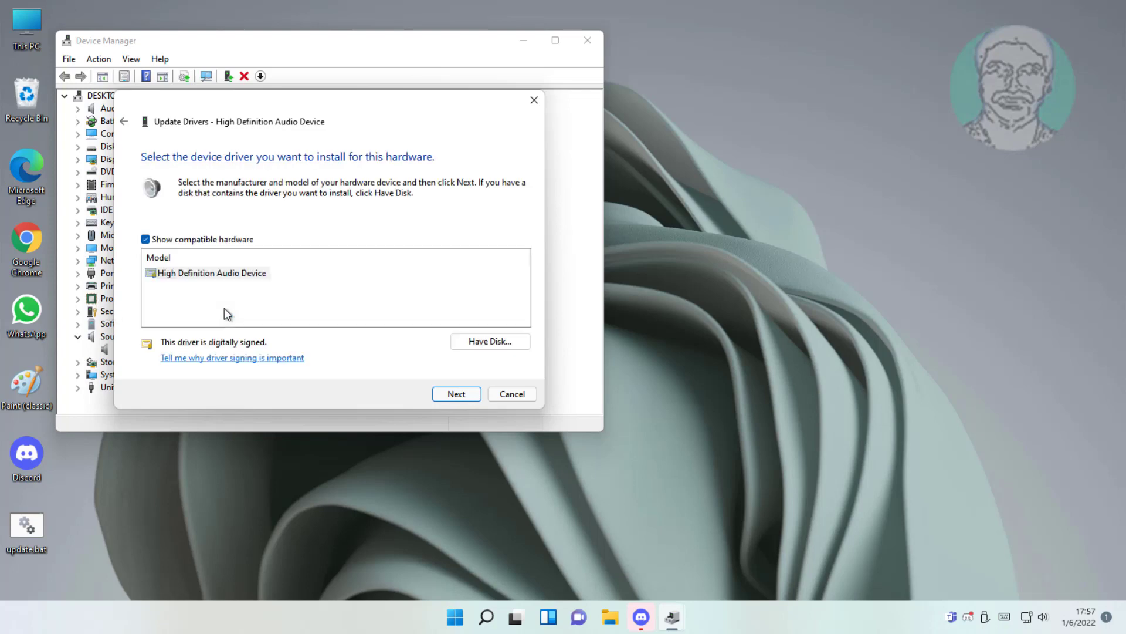
{"action": "left_click", "coordinate": [233, 275]}
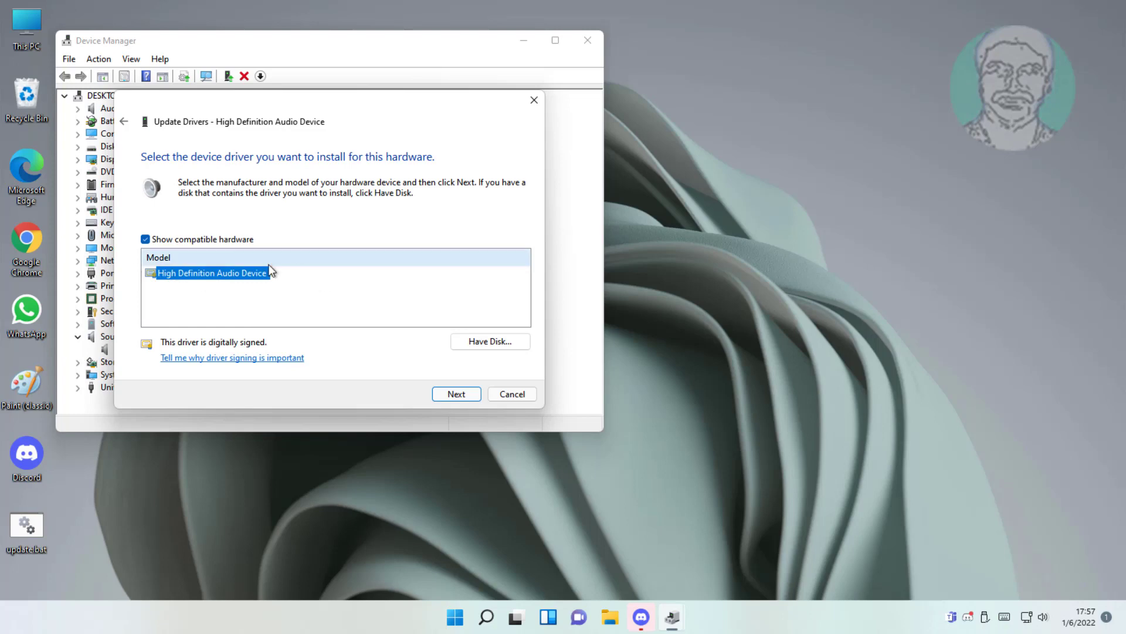
{"action": "left_click", "coordinate": [470, 398]}
{"action": "left_click", "coordinate": [621, 377]}
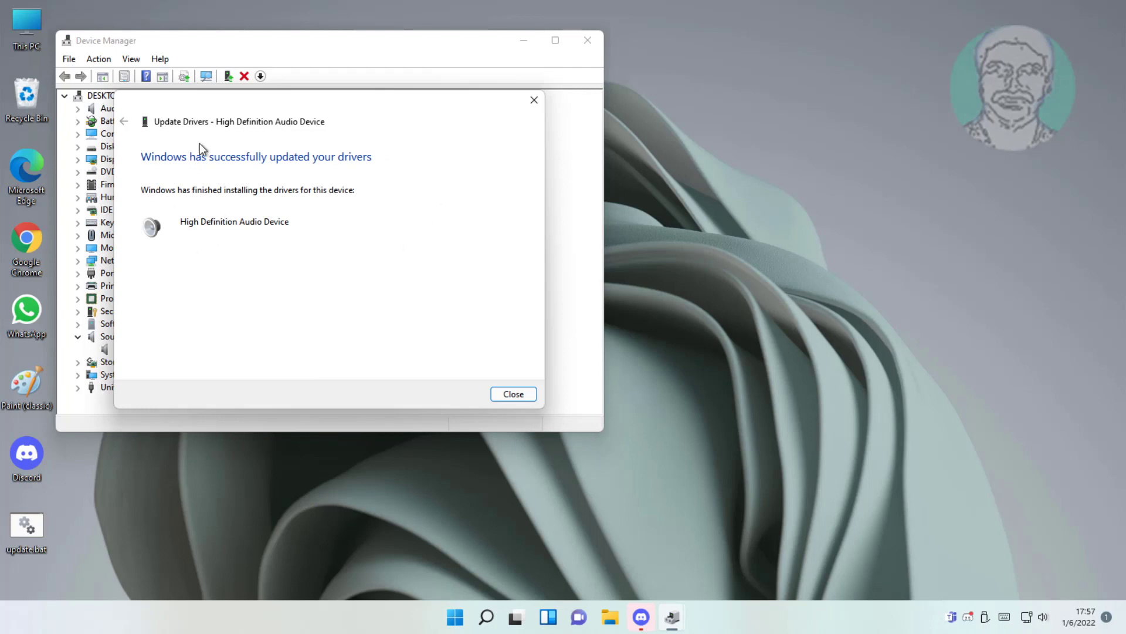
{"action": "left_click", "coordinate": [494, 396]}
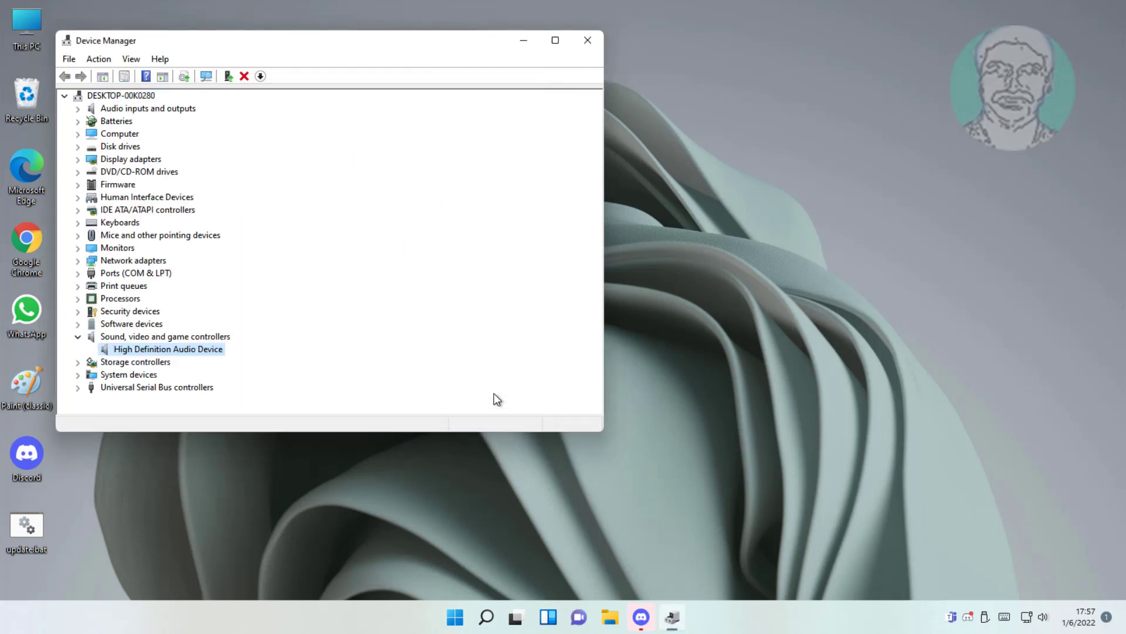
- Close Device Manager and restart the computer from Start > Power
{"action": "left_click", "coordinate": [591, 40]}
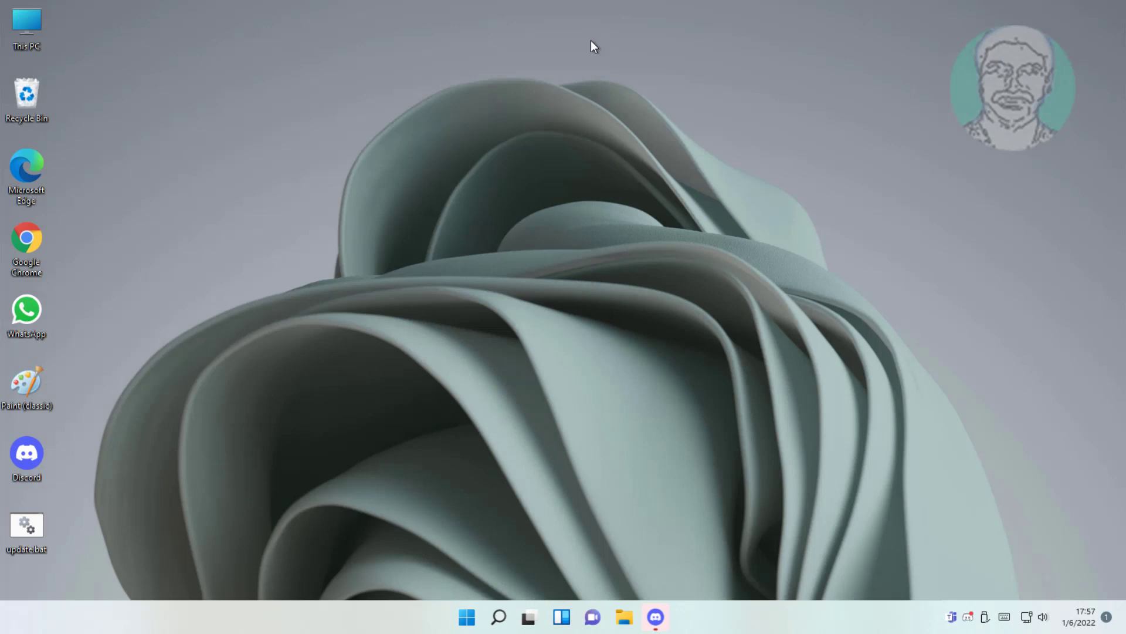
{"action": "left_click", "coordinate": [472, 617]}
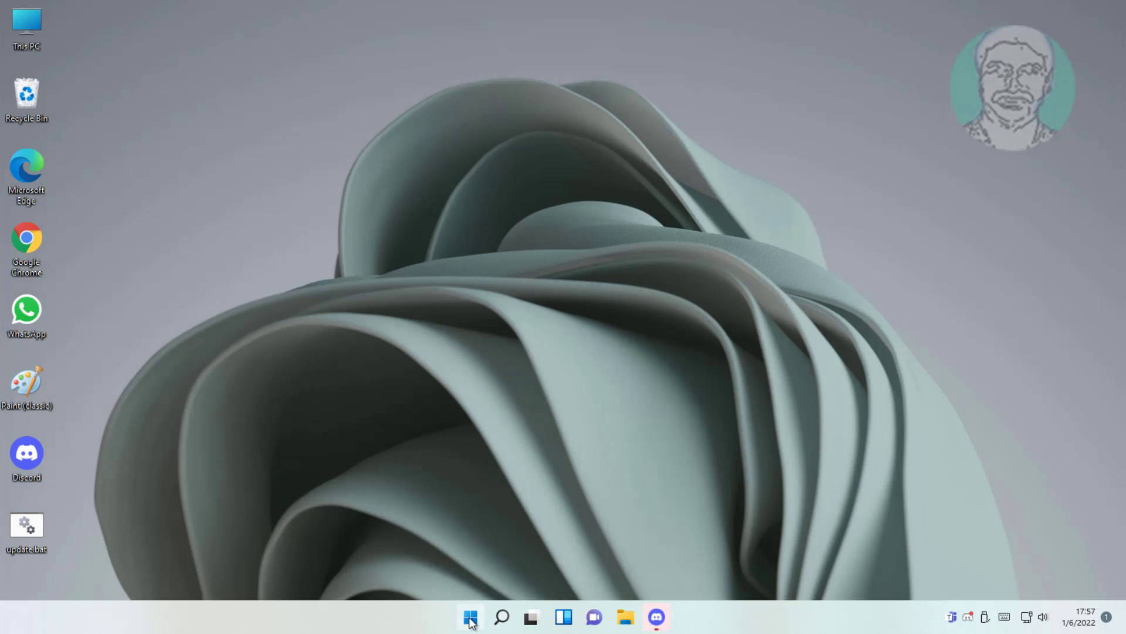
{"action": "left_click", "coordinate": [733, 566]}
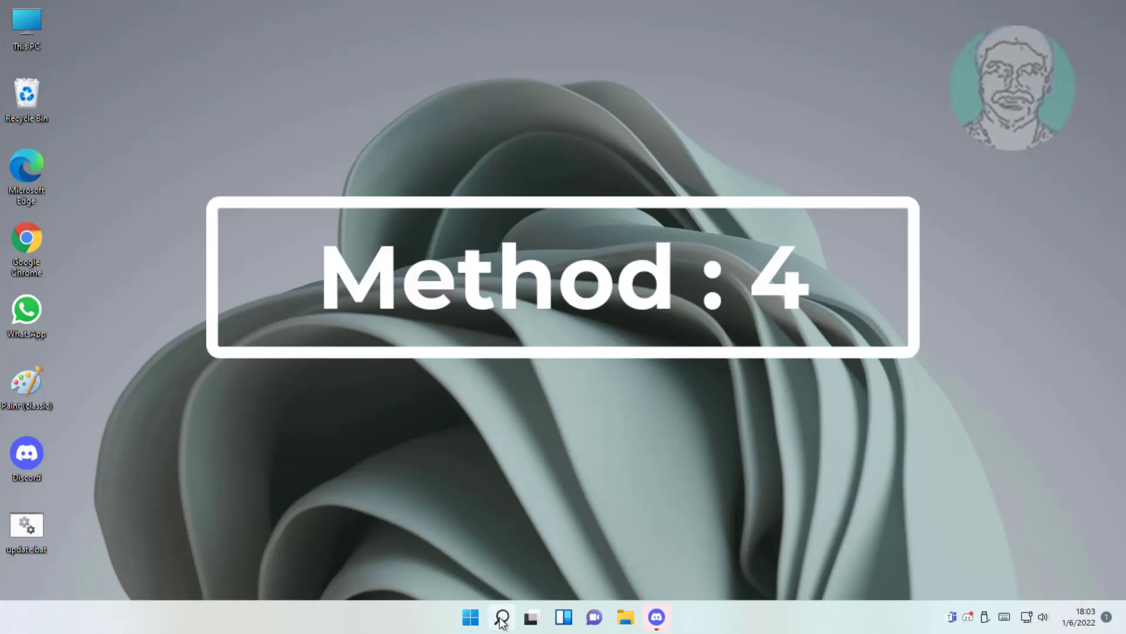
- Reopen Device Manager from a 'device manager' Windows search
{"action": "left_click", "coordinate": [501, 617]}
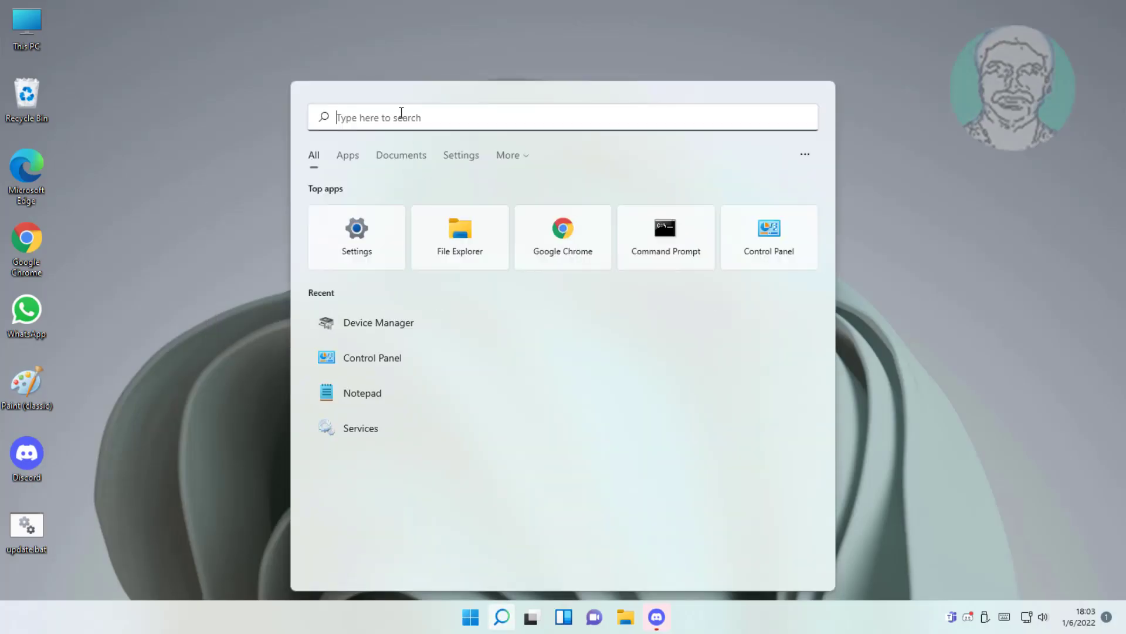
{"action": "type", "text": "device "}
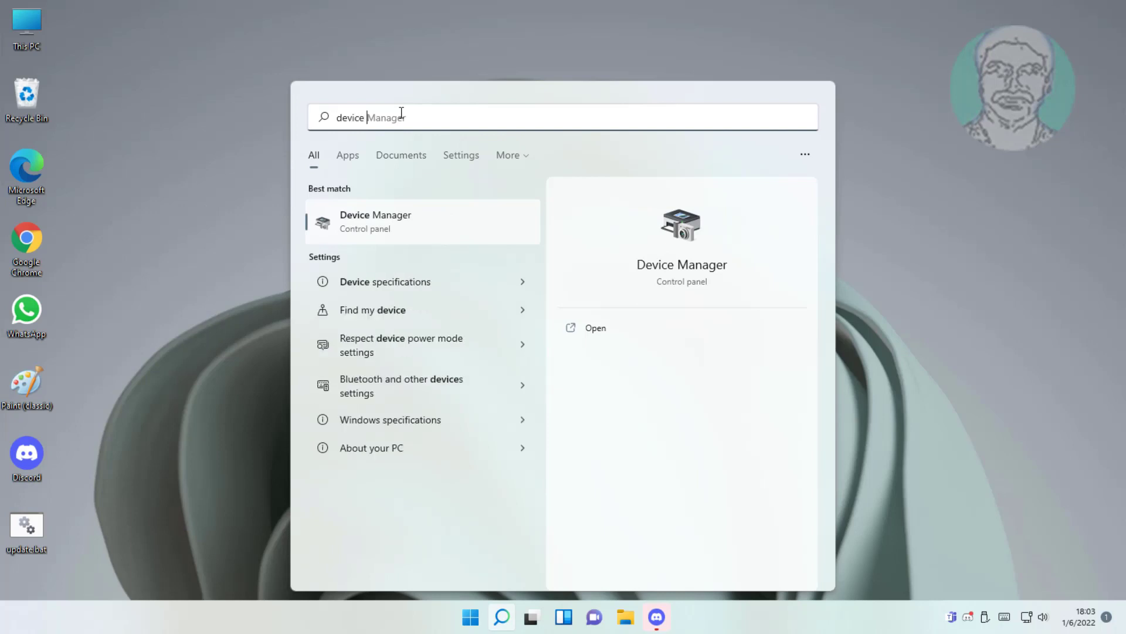
{"action": "type", "text": "manager"}
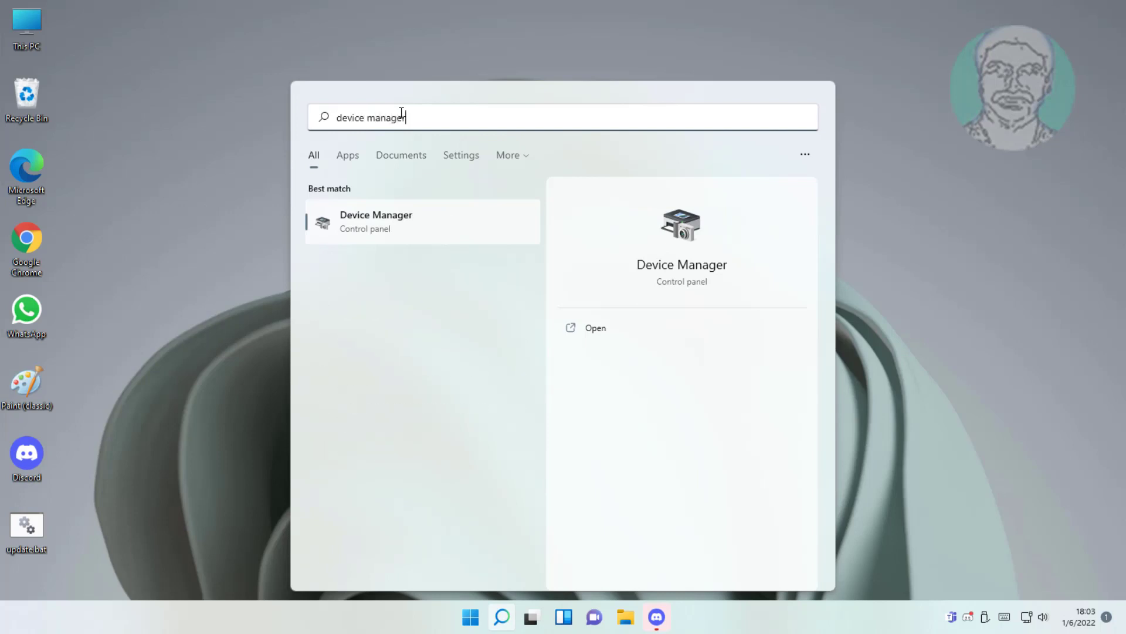
{"action": "left_click", "coordinate": [382, 227]}
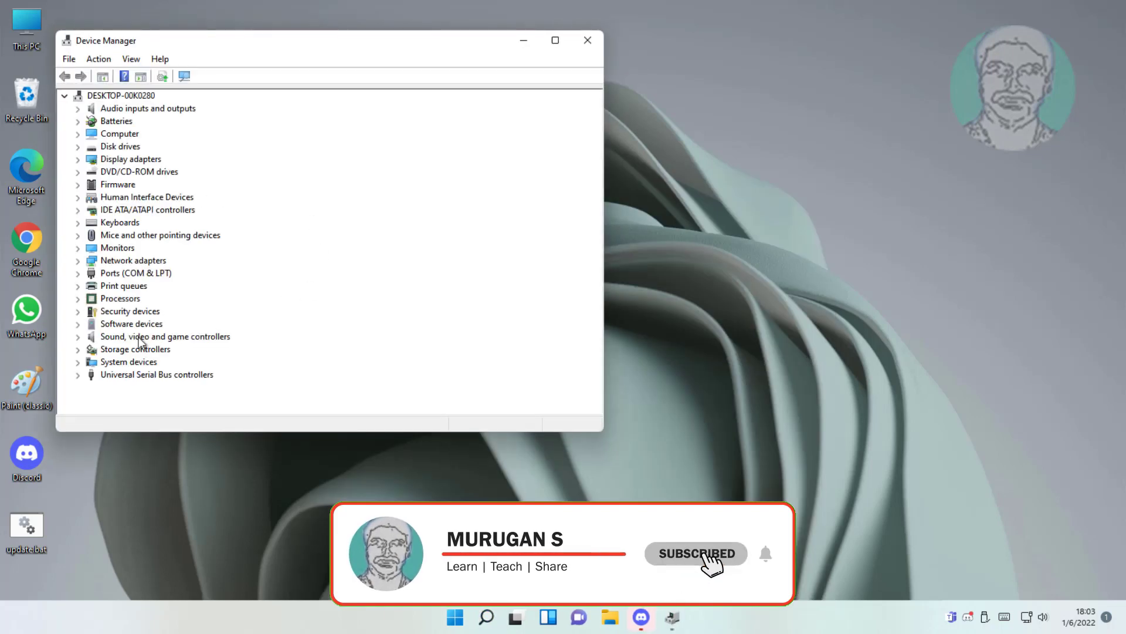
- Uninstall the High Definition Audio Device under Sound, video and game controllers, confirming the prompt
{"action": "left_click", "coordinate": [141, 338]}
{"action": "left_click", "coordinate": [78, 338]}
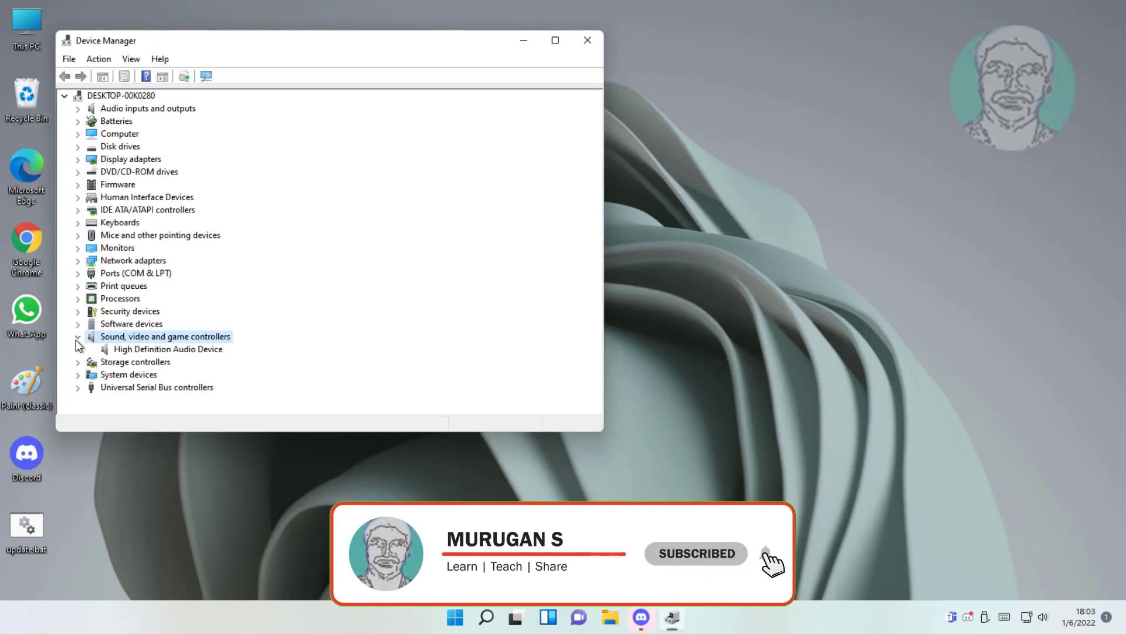
{"action": "left_click", "coordinate": [185, 348]}
{"action": "right_click", "coordinate": [211, 353]}
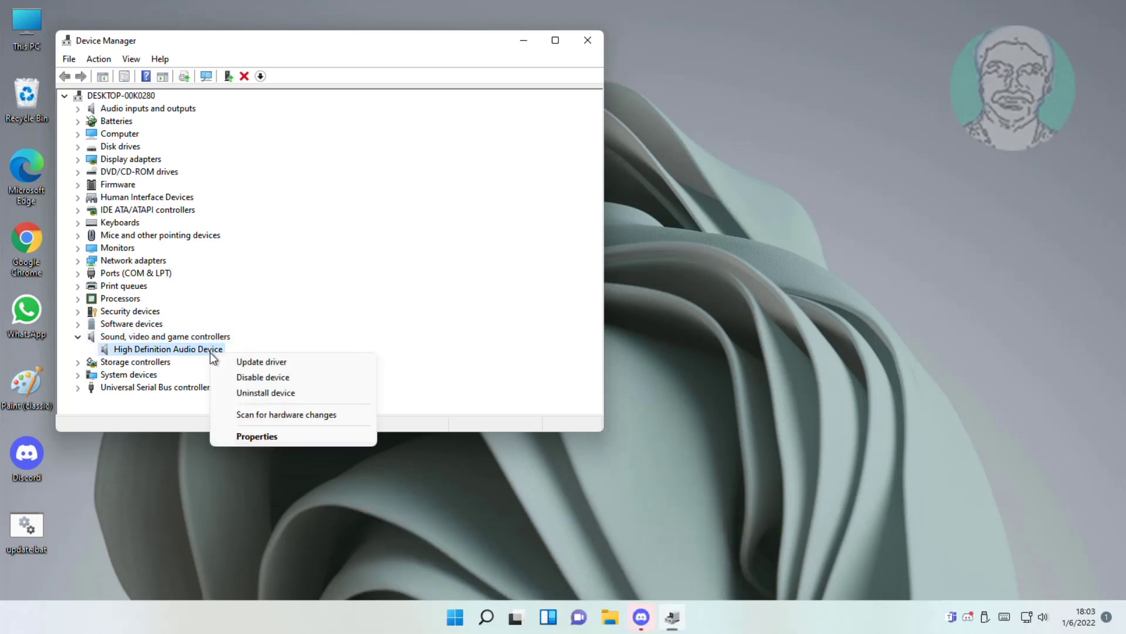
{"action": "left_click", "coordinate": [269, 395]}
{"action": "left_click", "coordinate": [568, 359]}
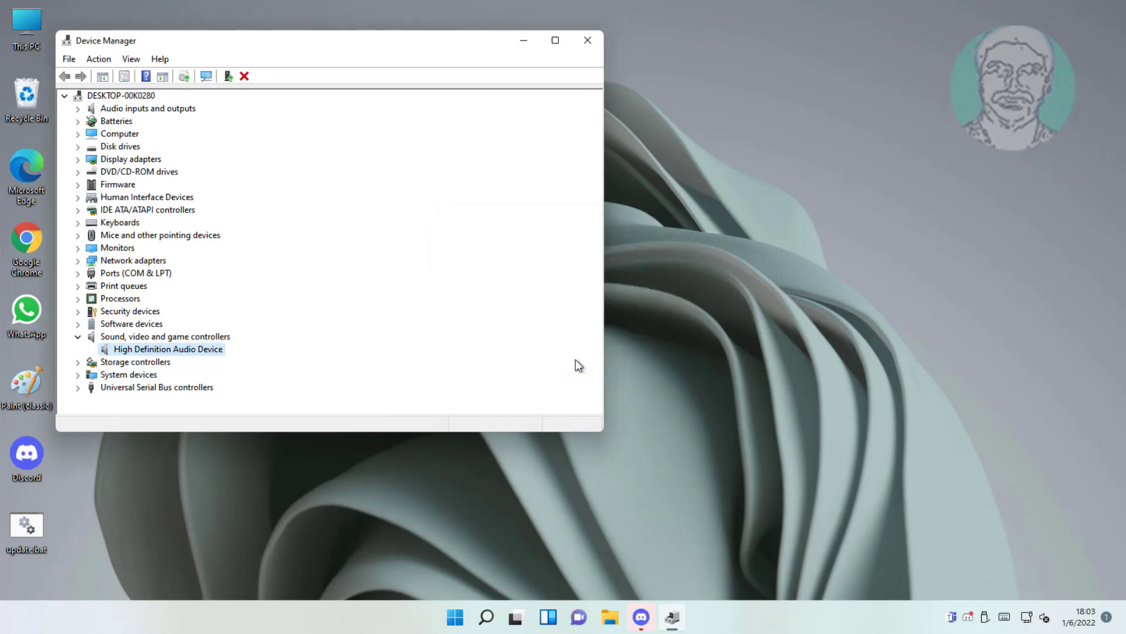
- Close Device Manager and restart Windows from the Start menu's power options
{"action": "left_click", "coordinate": [587, 40]}
{"action": "left_click", "coordinate": [474, 620]}
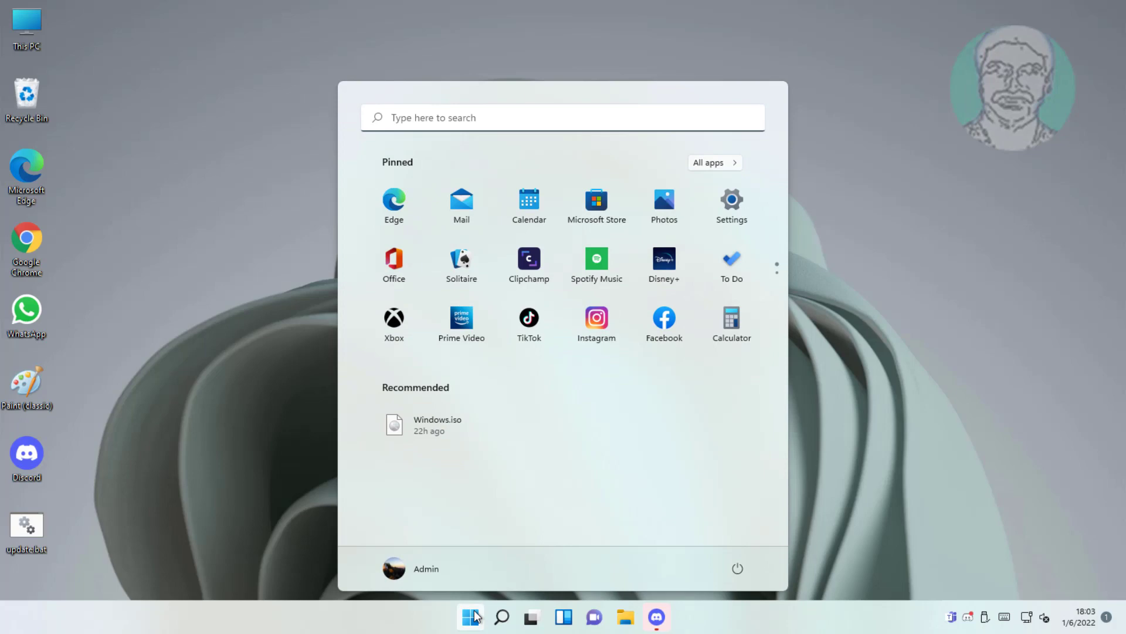
{"action": "left_click", "coordinate": [738, 572]}
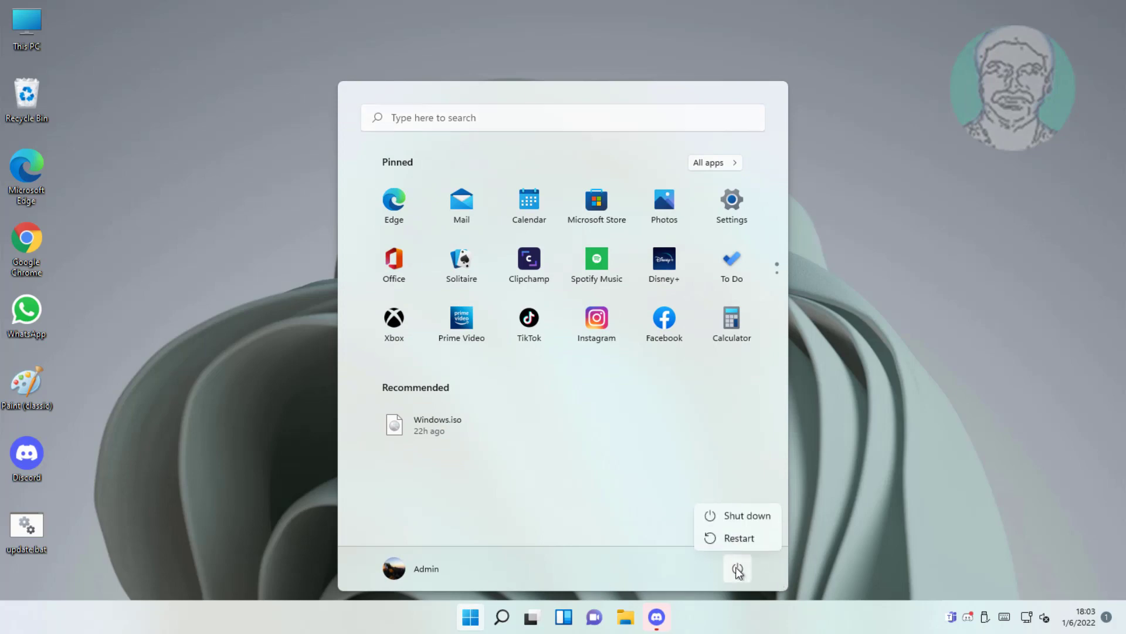